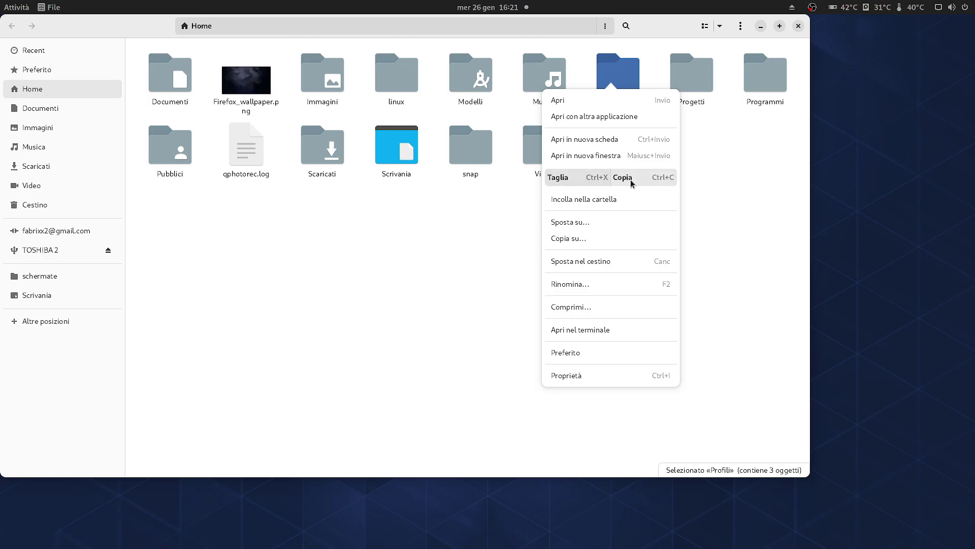
# - Search the system for "contr" and open the Settings (Impostazioni) application
pyautogui.moveTo(0, 0)
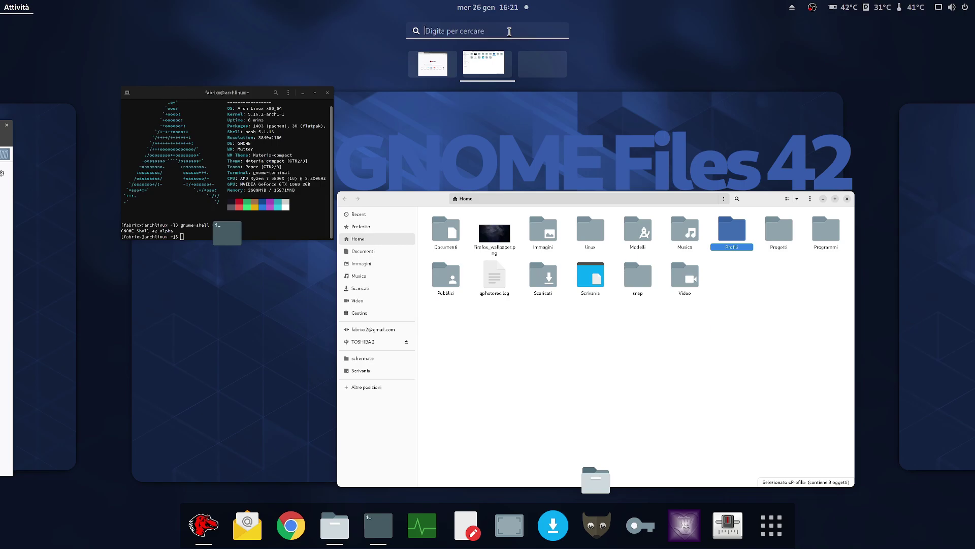
pyautogui.write('contr5')
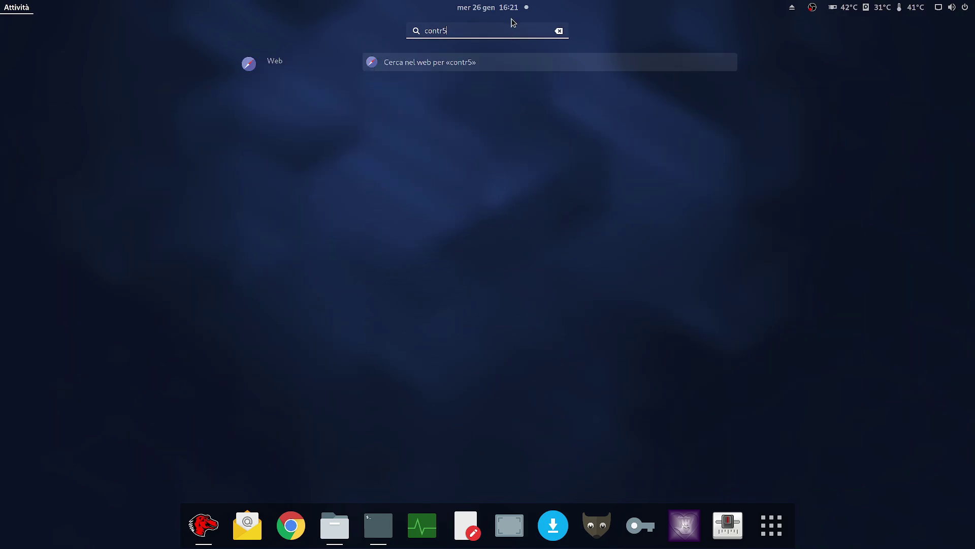
pyautogui.press('BackSpace')
pyautogui.press('Return')
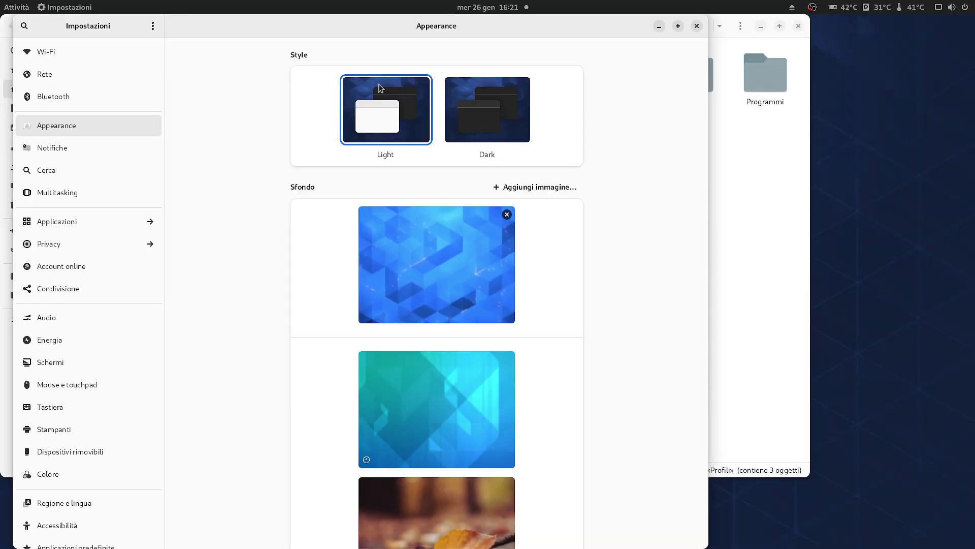
# - Toggle the system style between Light and Dark beside the Files window, leaving it on Dark
pyautogui.click(455, 115)
pyautogui.click(375, 105)
pyautogui.click(452, 111)
pyautogui.moveTo(408, 26); pyautogui.dragTo(782, 255)
pyautogui.click(753, 348)
pyautogui.click(836, 334)
pyautogui.click(742, 341)
pyautogui.click(850, 331)
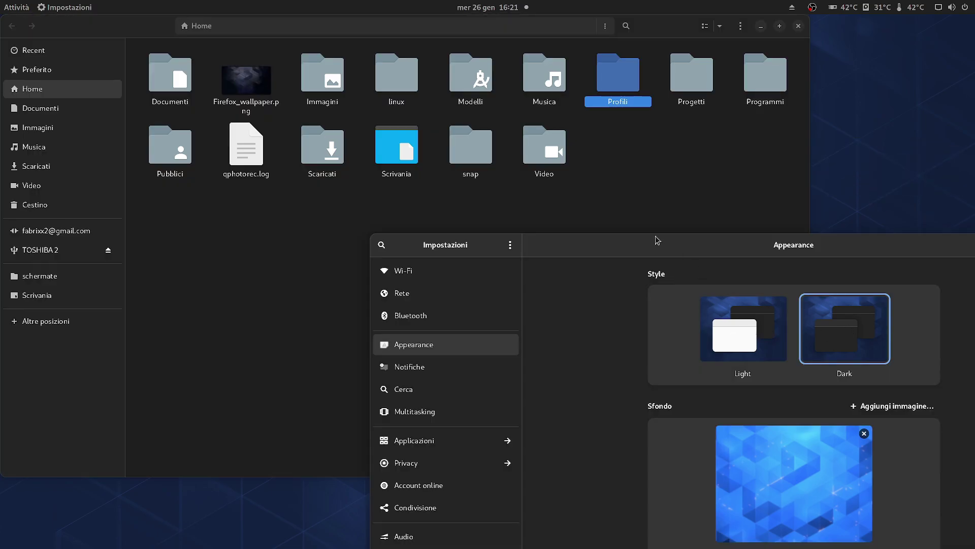
# - Check the Video folder's context menu in Files, and view and dismiss the program's About information
pyautogui.rightClick(564, 157)
pyautogui.click(502, 245)
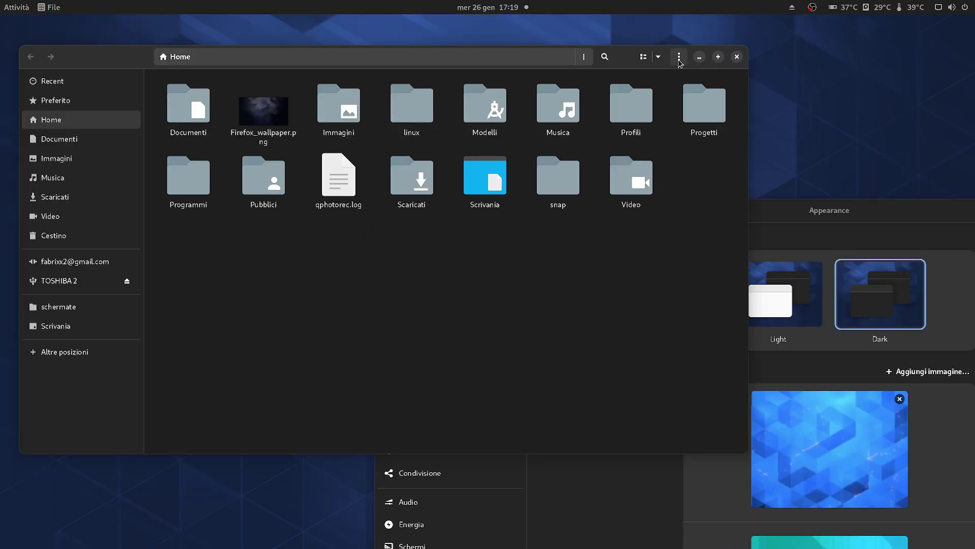
pyautogui.click(679, 57)
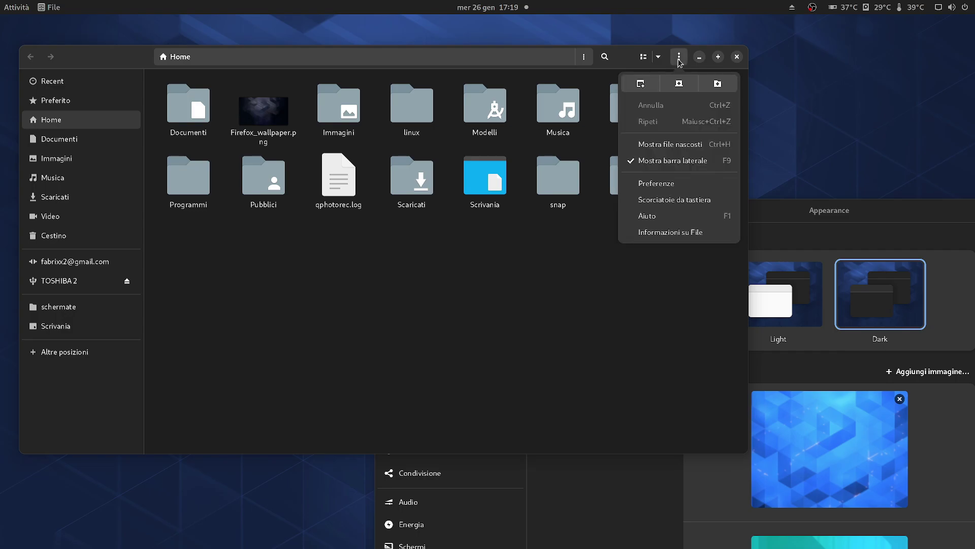
pyautogui.click(670, 232)
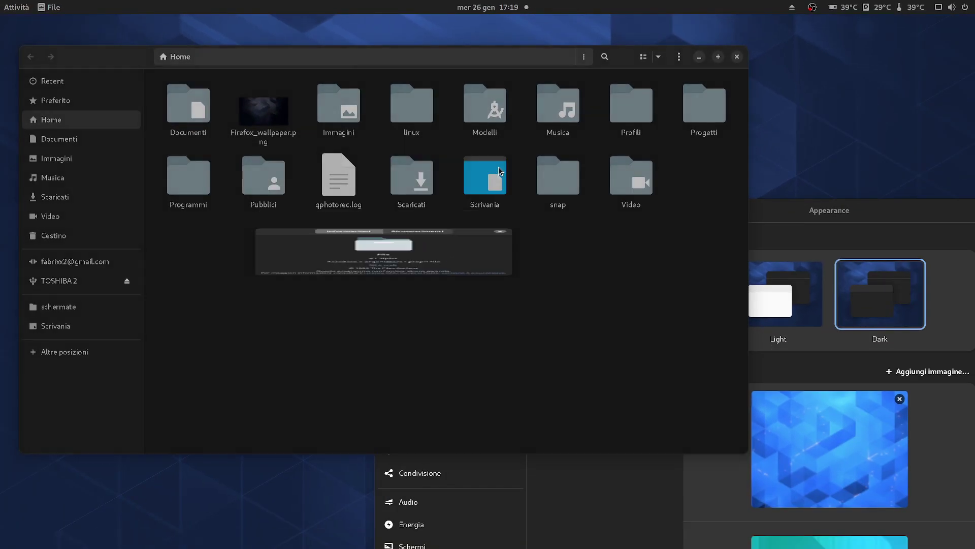
pyautogui.click(601, 203)
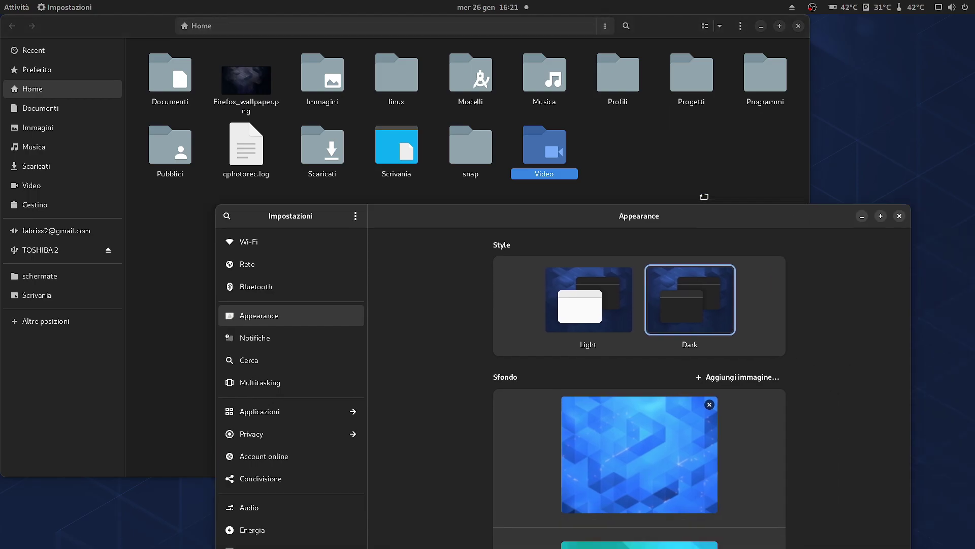
# - Close the Files window and move the Settings window up into the freed space
pyautogui.moveTo(704, 197); pyautogui.dragTo(660, 171)
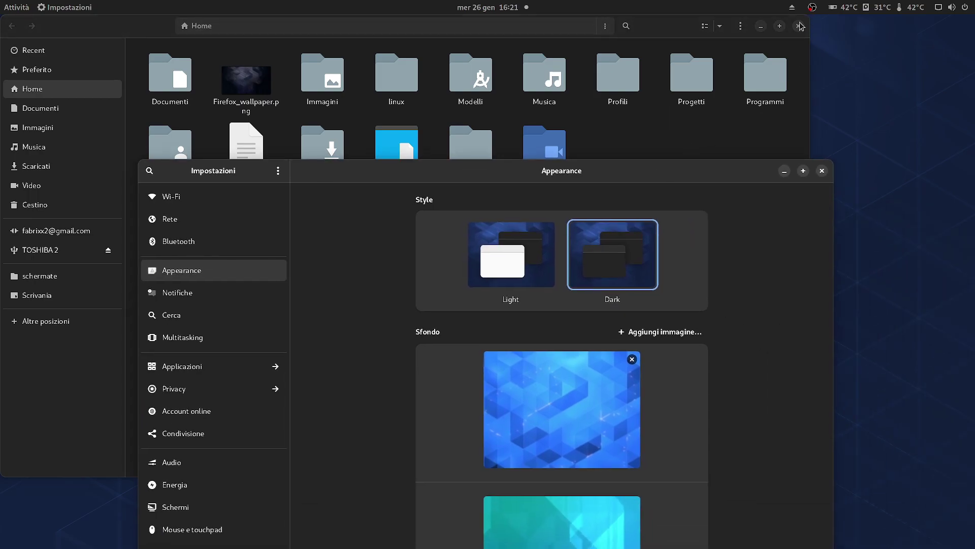
pyautogui.click(799, 26)
pyautogui.moveTo(732, 169); pyautogui.dragTo(739, 73)
# - Move the Settings window to the upper edge of the desktop and open its Informazioni page
pyautogui.scroll(-2, 227, 502)
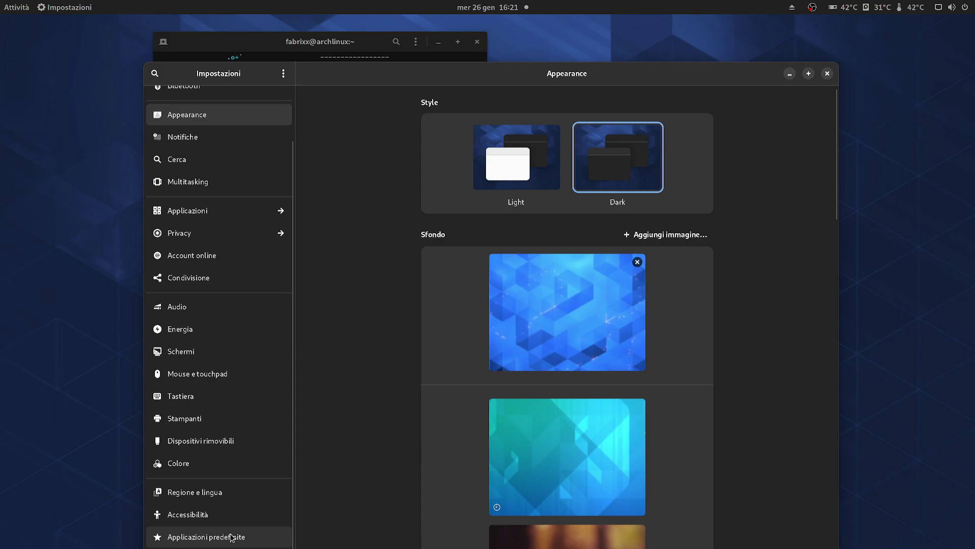
pyautogui.moveTo(328, 68); pyautogui.dragTo(313, 21)
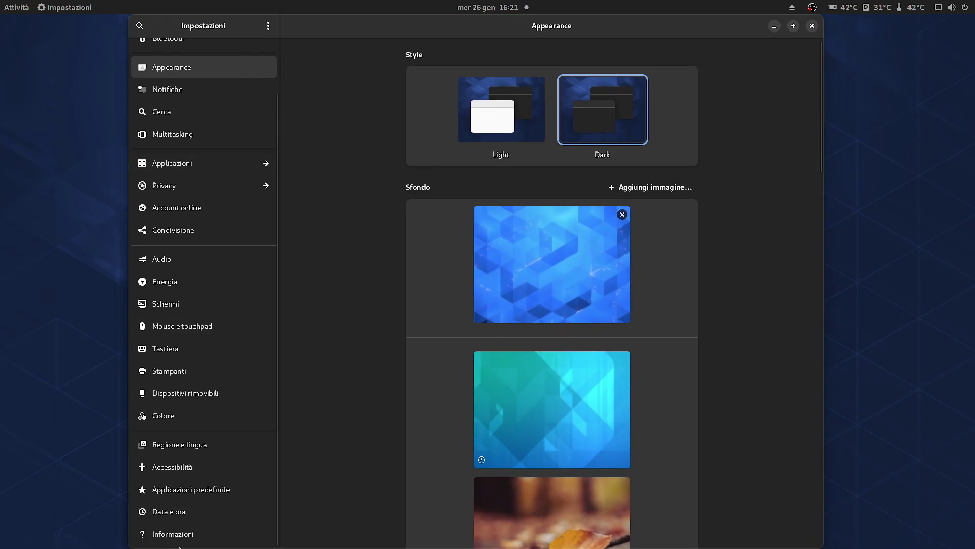
pyautogui.click(179, 543)
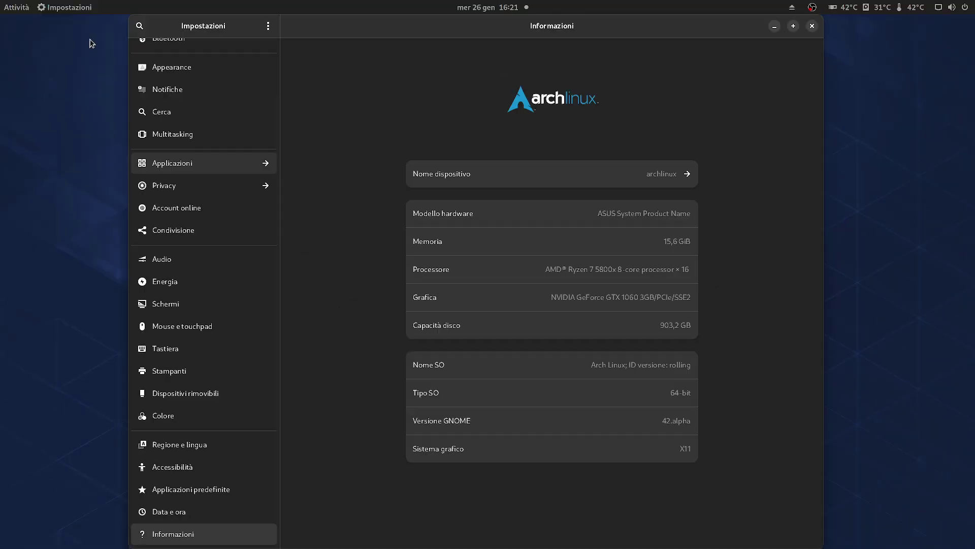
# - Search for "baob", launch the Disk Usage Analyzer and restore its window from full size
pyautogui.moveTo(18, 26)
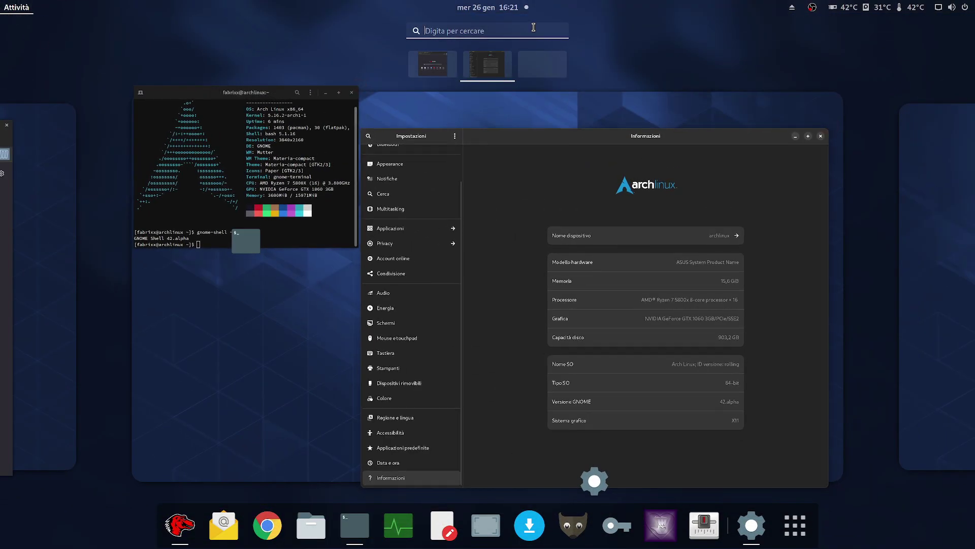
pyautogui.write('baob')
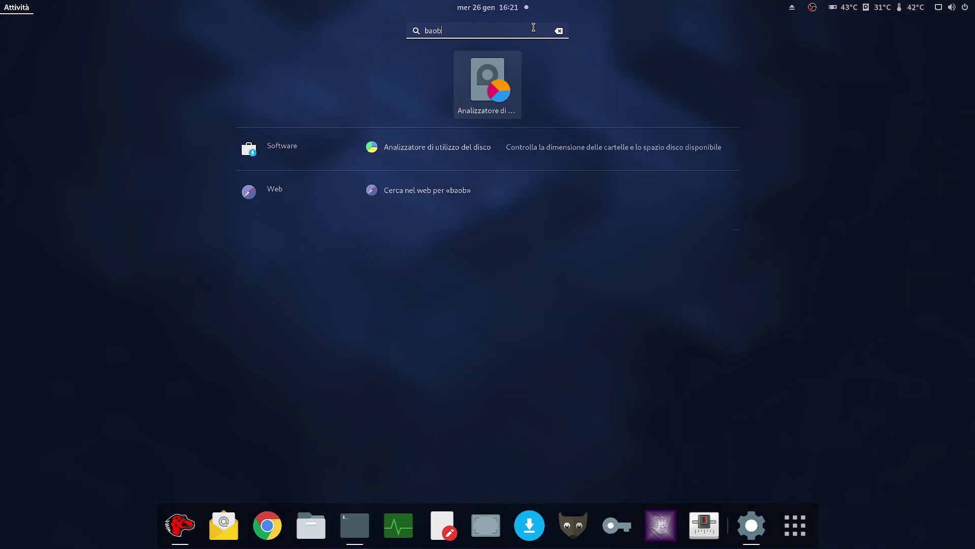
pyautogui.click(481, 103)
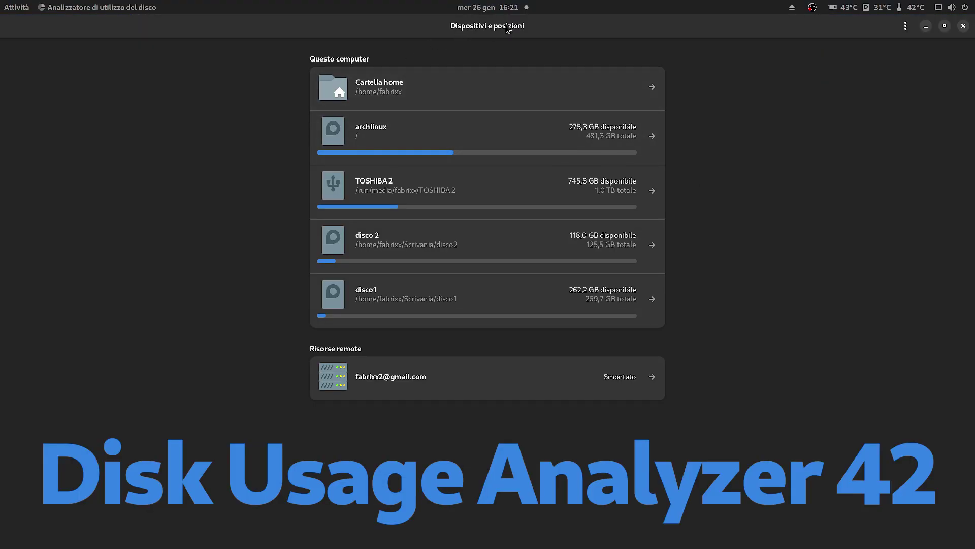
pyautogui.click(946, 25)
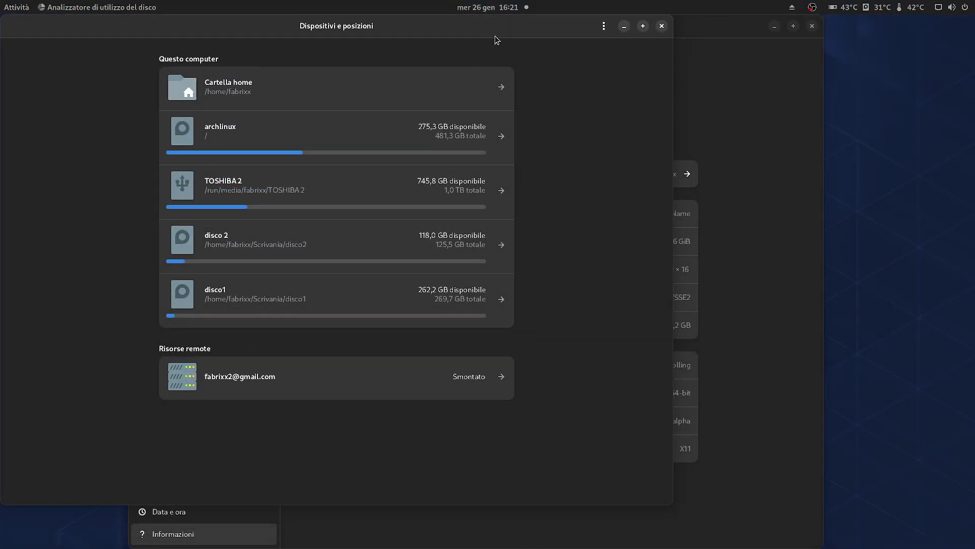
# - View and close the Disk Usage Analyzer's About information, and start scanning the archlinux disk
pyautogui.click(604, 26)
pyautogui.click(604, 136)
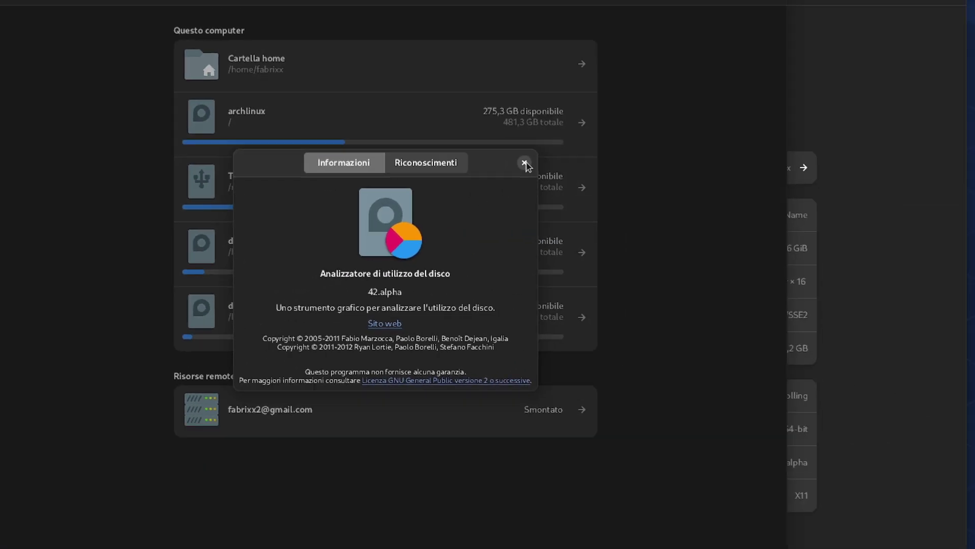
pyautogui.click(524, 163)
pyautogui.click(230, 126)
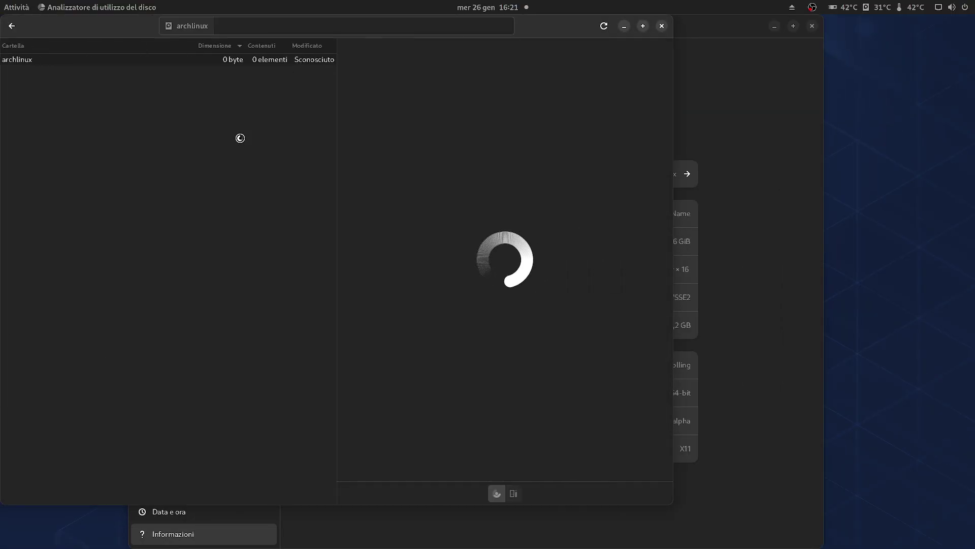
# - Launch System Monitor and move the Settings window to the next workspace
pyautogui.press('super')
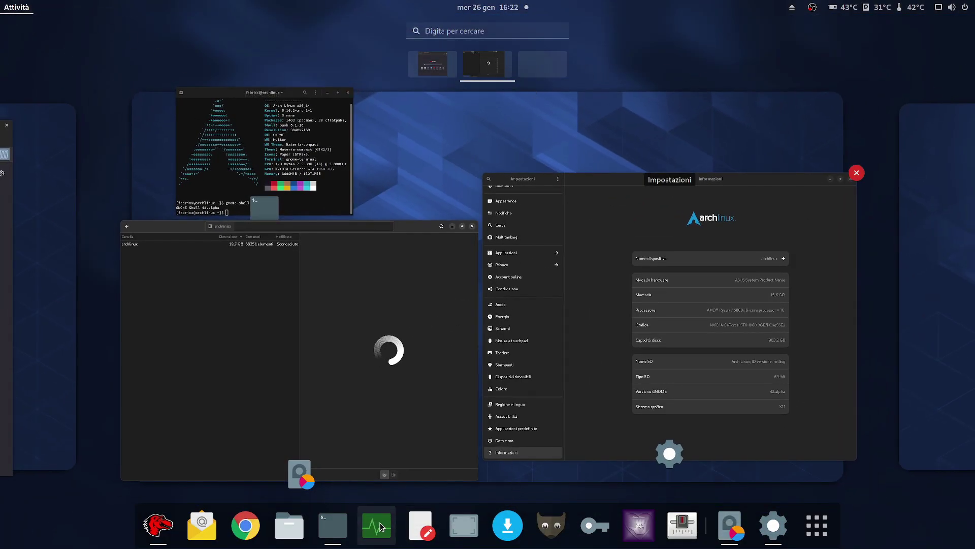
pyautogui.click(377, 526)
pyautogui.press('super')
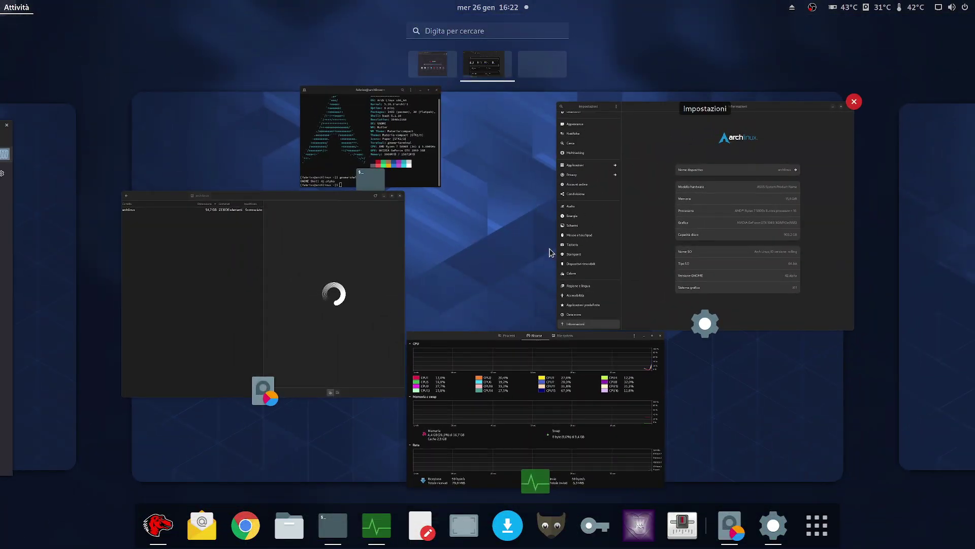
pyautogui.moveTo(604, 135); pyautogui.dragTo(920, 193)
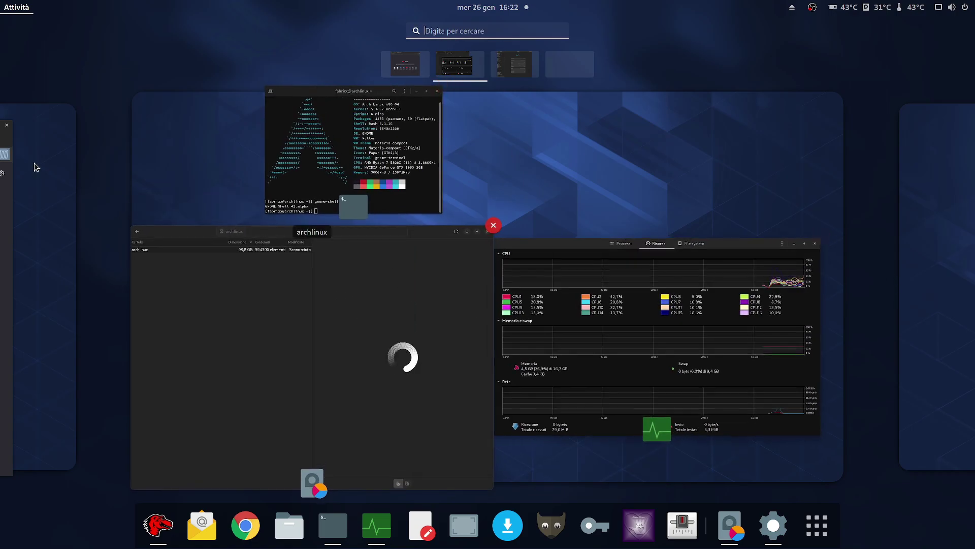
# - Switch to the Firefox Nightly workspace and open the browser's About window
pyautogui.click(12, 201)
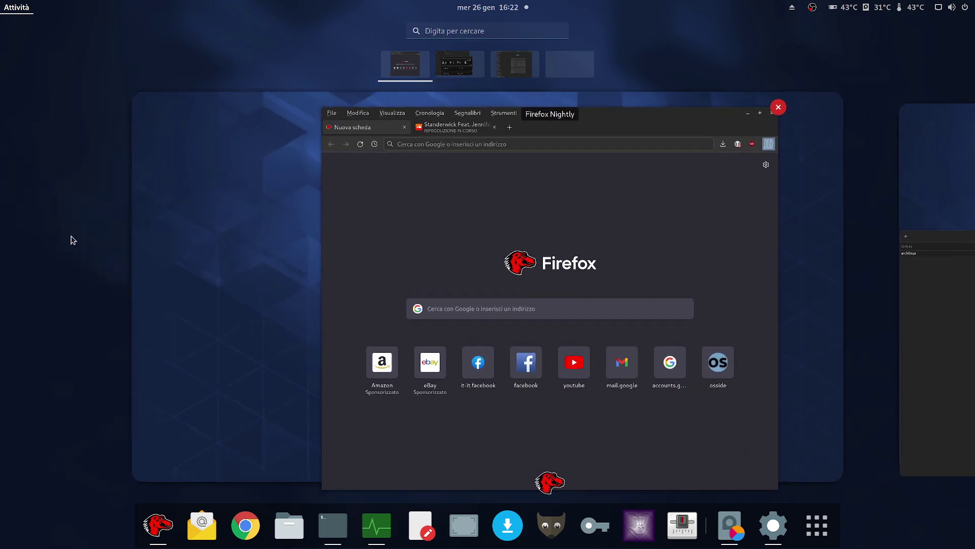
pyautogui.click(681, 258)
pyautogui.click(465, 39)
pyautogui.click(474, 136)
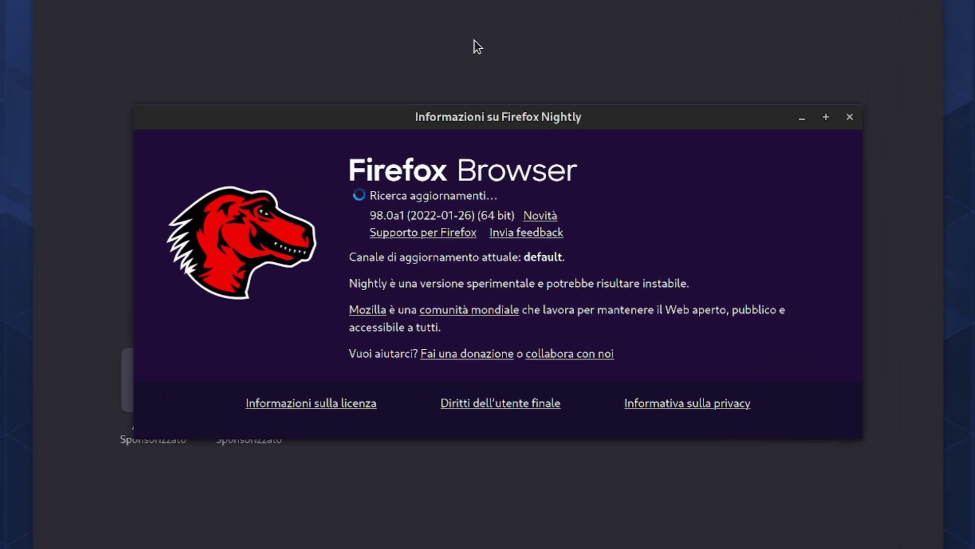
# - Move the Firefox Nightly About window to the second workspace and bring it up there
pyautogui.moveTo(0, 0)
pyautogui.moveTo(656, 300); pyautogui.dragTo(959, 185)
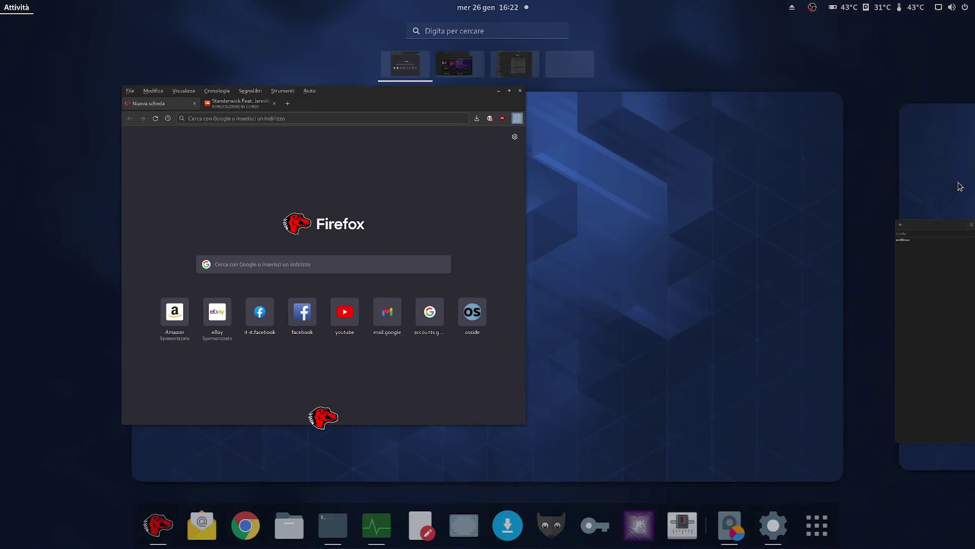
pyautogui.click(958, 186)
pyautogui.click(696, 270)
# - Move the System Monitor window to the third workspace and show it there in front of Settings
pyautogui.press('super')
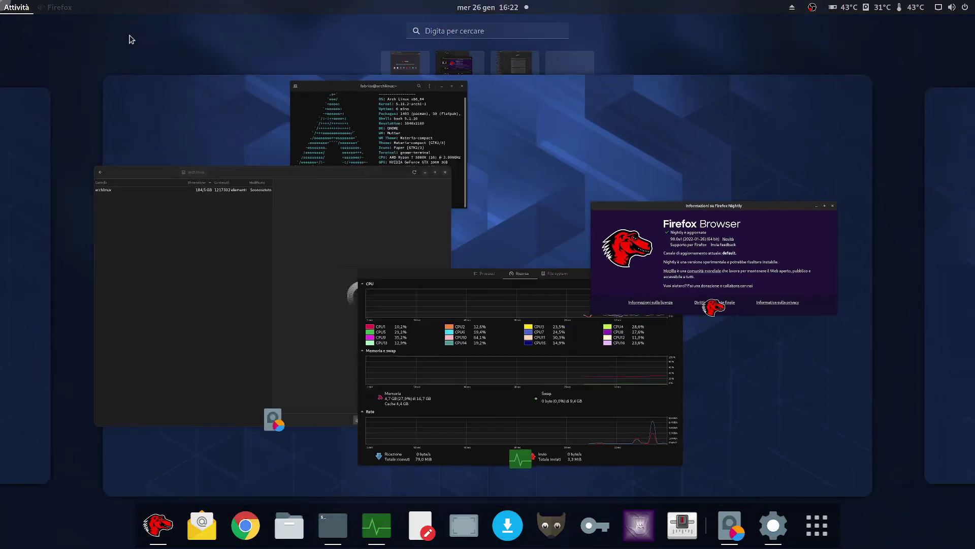
pyautogui.moveTo(514, 324); pyautogui.dragTo(961, 294)
pyautogui.click(960, 294)
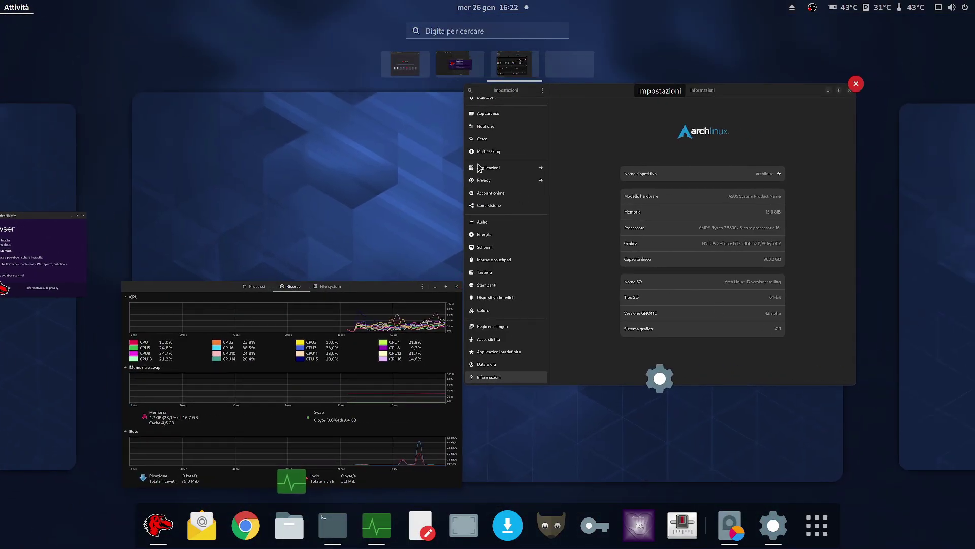
pyautogui.press('super')
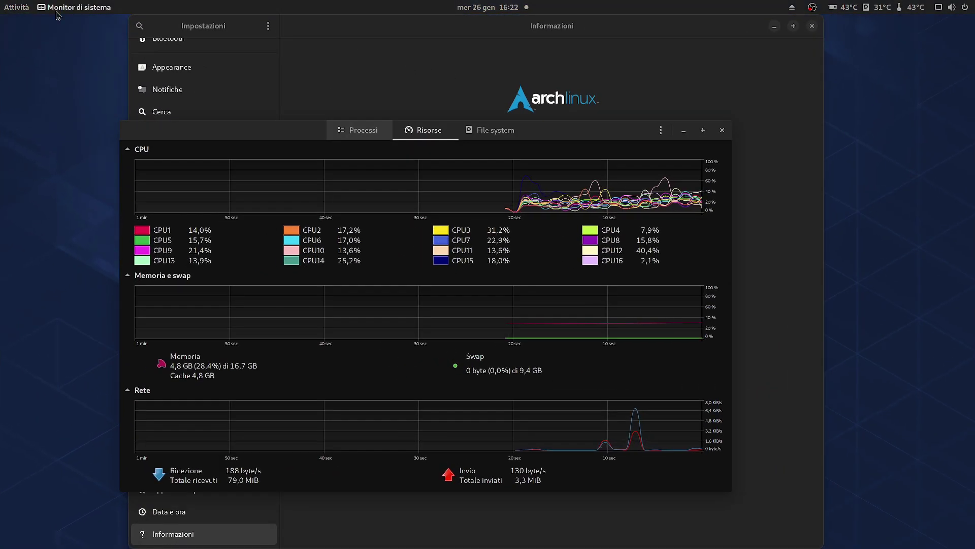
# - Show the application grid and switch from it to the first workspace with Firefox Nightly
pyautogui.moveTo(0, 0)
pyautogui.click(818, 527)
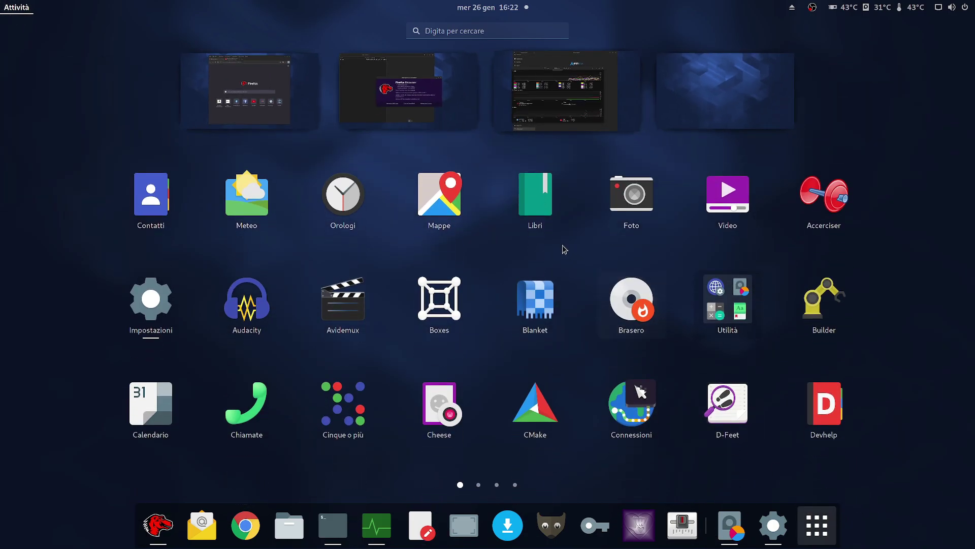
pyautogui.click(262, 105)
# - Browse the pages of the application grid and switch from it to the empty last workspace
pyautogui.moveTo(0, 0)
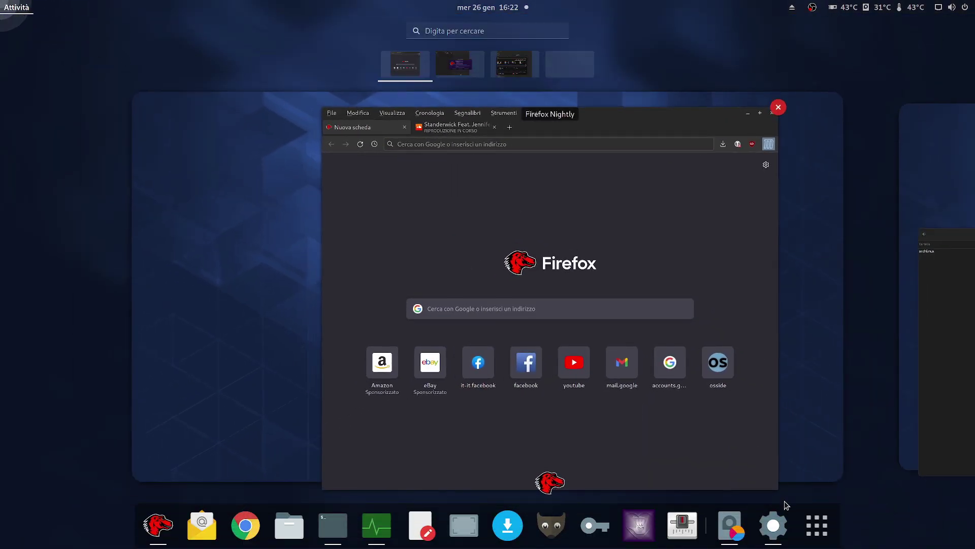
pyautogui.click(817, 543)
pyautogui.scroll(-2, 516, 437)
pyautogui.scroll(2, 522, 424)
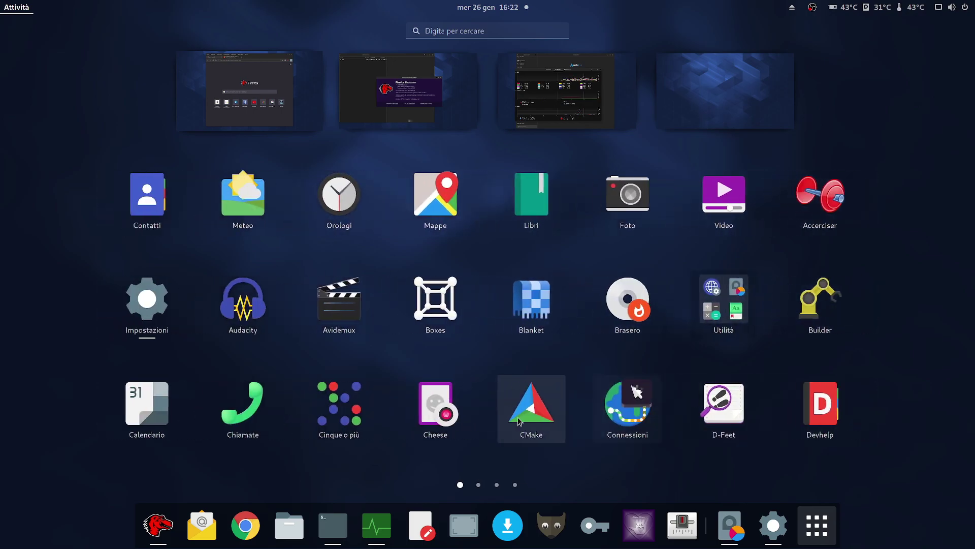
pyautogui.click(687, 96)
# - Return to the workspace with System Monitor and Settings, search for "map" and launch Mappe there
pyautogui.moveTo(0, 0)
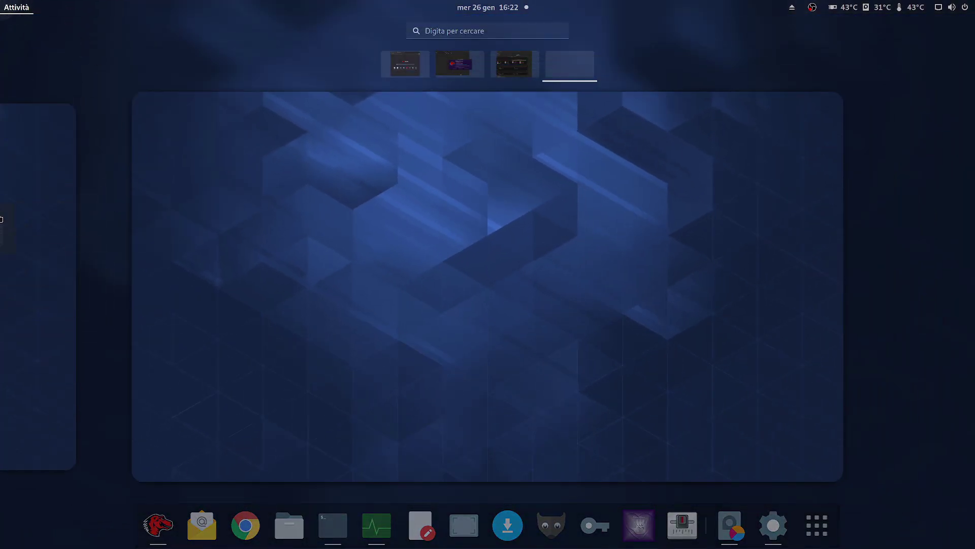
pyautogui.click(32, 227)
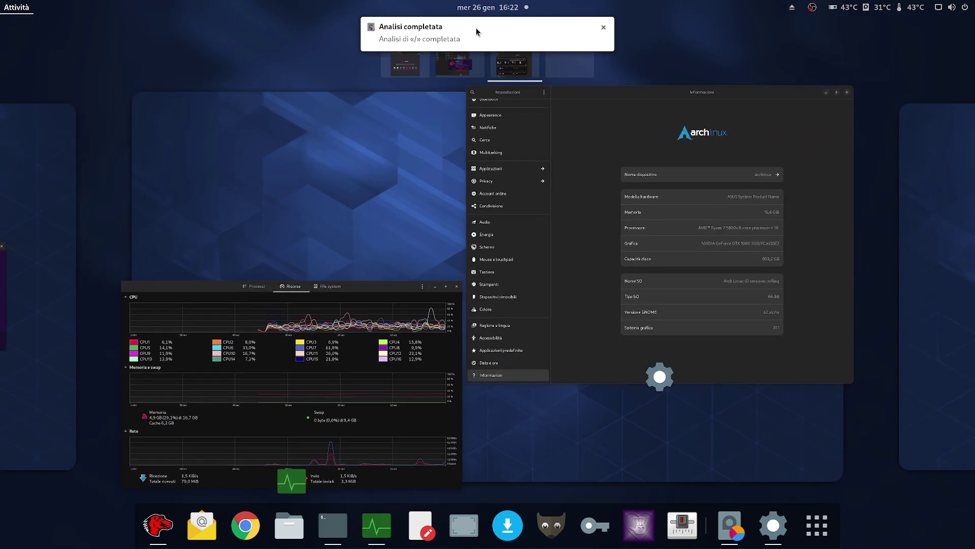
pyautogui.write('maps')
pyautogui.scroll(-3, 498, 94)
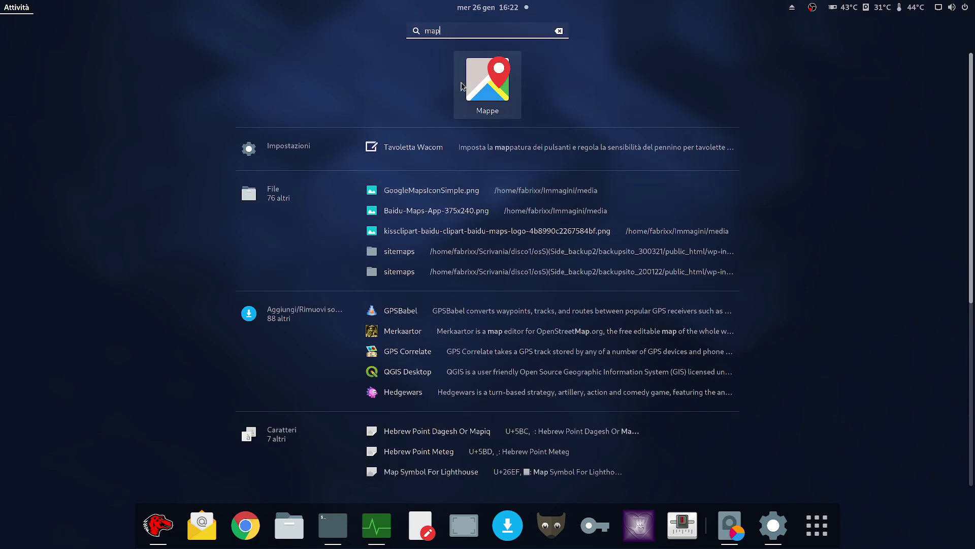
pyautogui.click(460, 81)
# - Switch to the second workspace and bring up the Disk Usage Analyzer's archlinux scan
pyautogui.moveTo(0, 0)
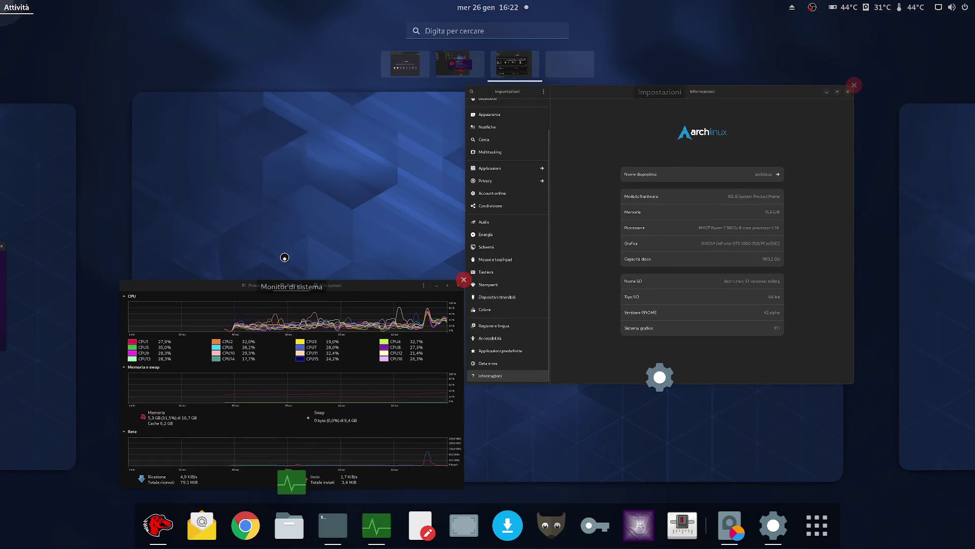
pyautogui.click(59, 185)
pyautogui.click(404, 293)
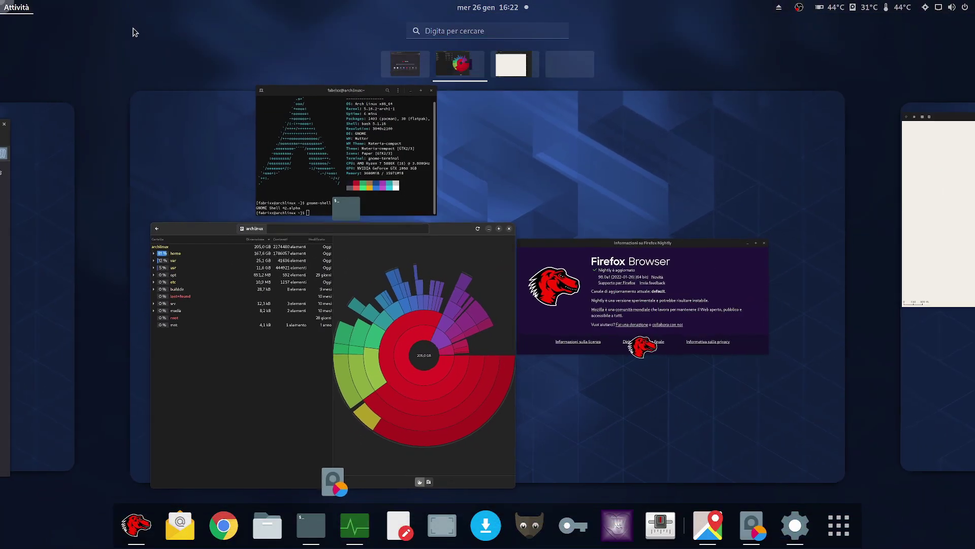
# - Switch to the third workspace, search for "gimp" and launch GNU Image Manipulation Program there
pyautogui.click(957, 228)
pyautogui.moveTo(389, 183); pyautogui.dragTo(320, 41)
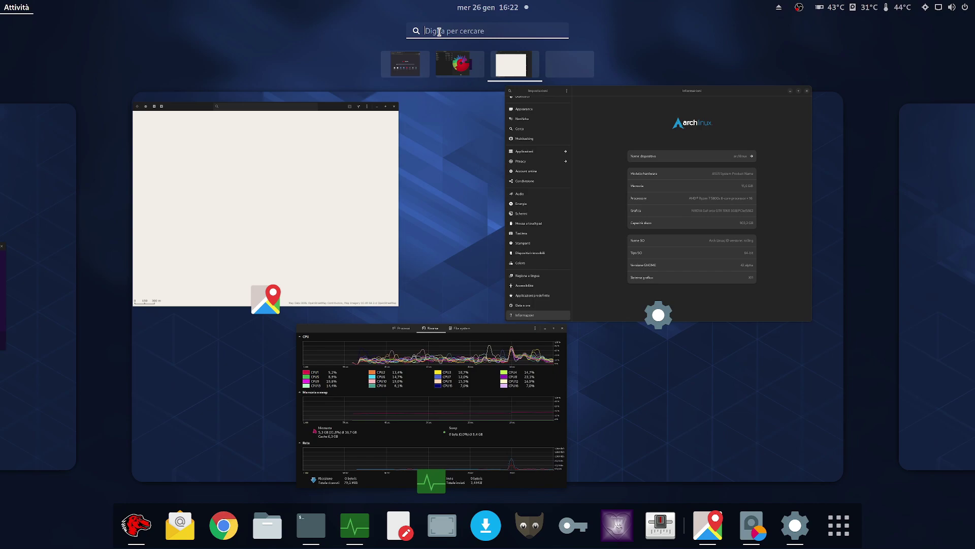
pyautogui.write('gimp')
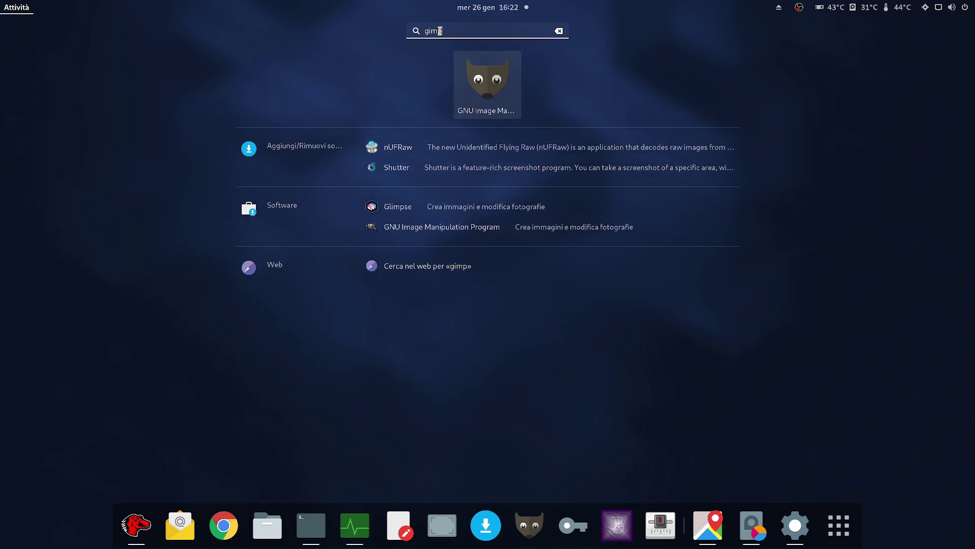
pyautogui.click(493, 78)
# - Bring up the Mappe window from the overview and show its about information
pyautogui.moveTo(0, 0)
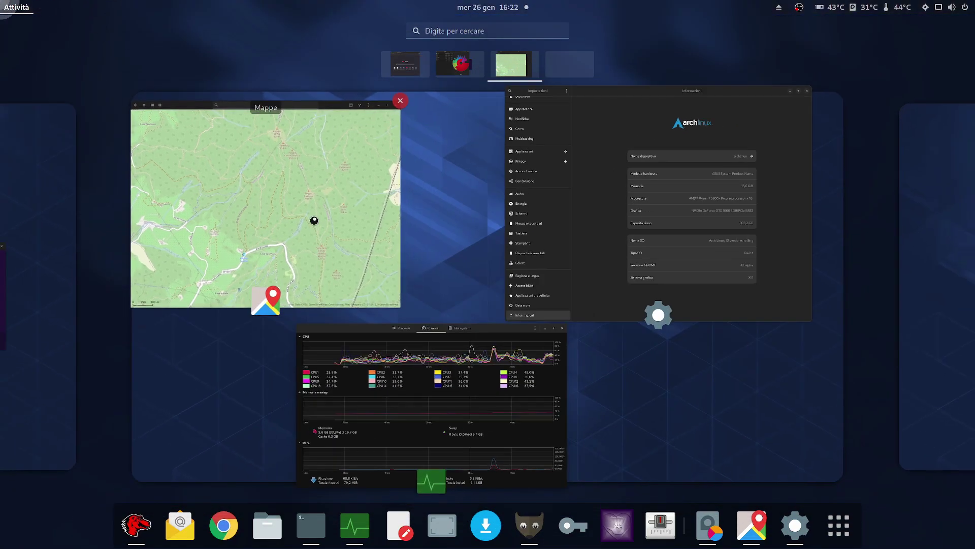
pyautogui.click(313, 216)
pyautogui.click(618, 71)
pyautogui.click(639, 71)
pyautogui.click(656, 149)
# - Move the Firefox Nightly information, terminal and Disk Usage Analyzer windows from the second workspace to separate new workspaces
pyautogui.moveTo(0, 0)
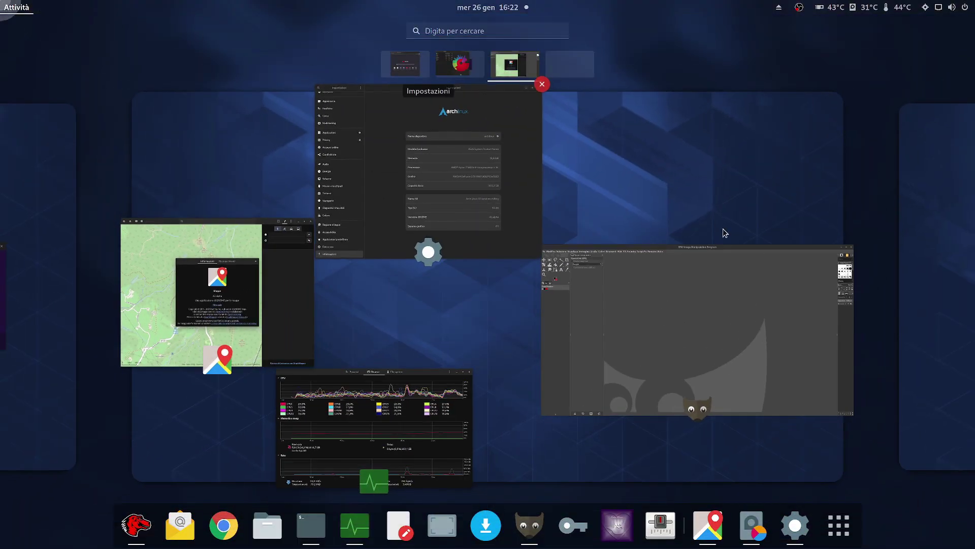
pyautogui.click(923, 259)
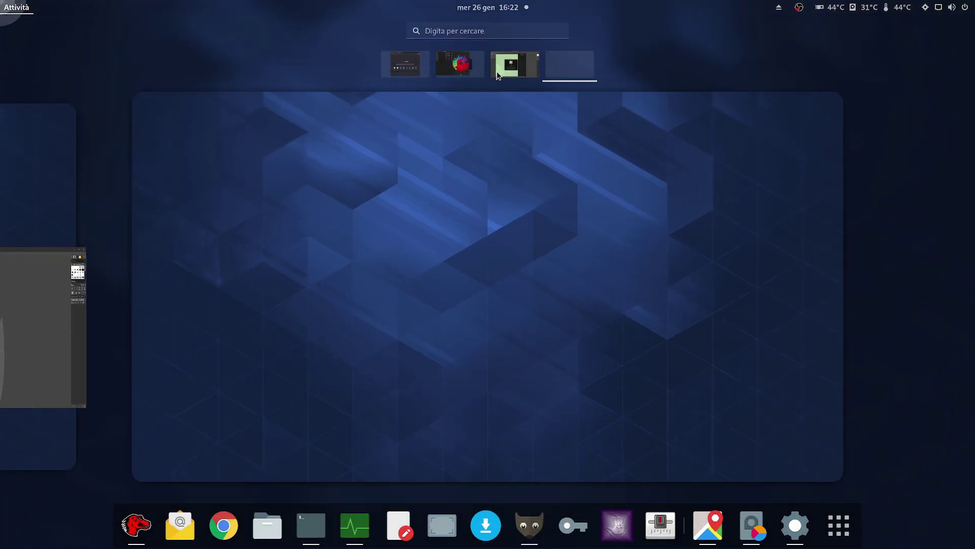
pyautogui.click(467, 69)
pyautogui.moveTo(596, 250); pyautogui.dragTo(571, 65)
pyautogui.moveTo(364, 99); pyautogui.dragTo(595, 65)
pyautogui.moveTo(532, 230); pyautogui.dragTo(641, 65)
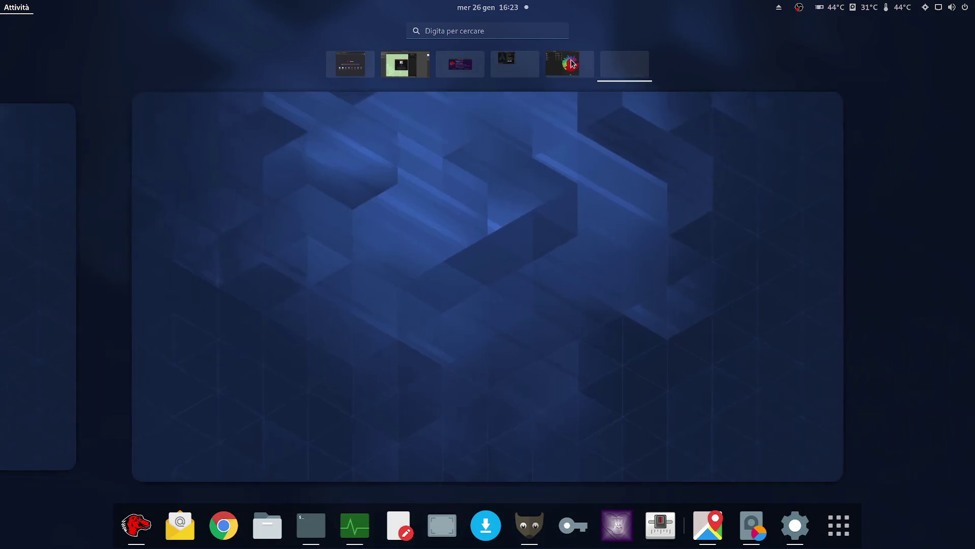
# - Go through the Disk Usage Analyzer, terminal and Firefox Nightly information workspaces, enter the last of these and reopen the overview
pyautogui.click(571, 64)
pyautogui.click(515, 64)
pyautogui.click(461, 64)
pyautogui.click(460, 64)
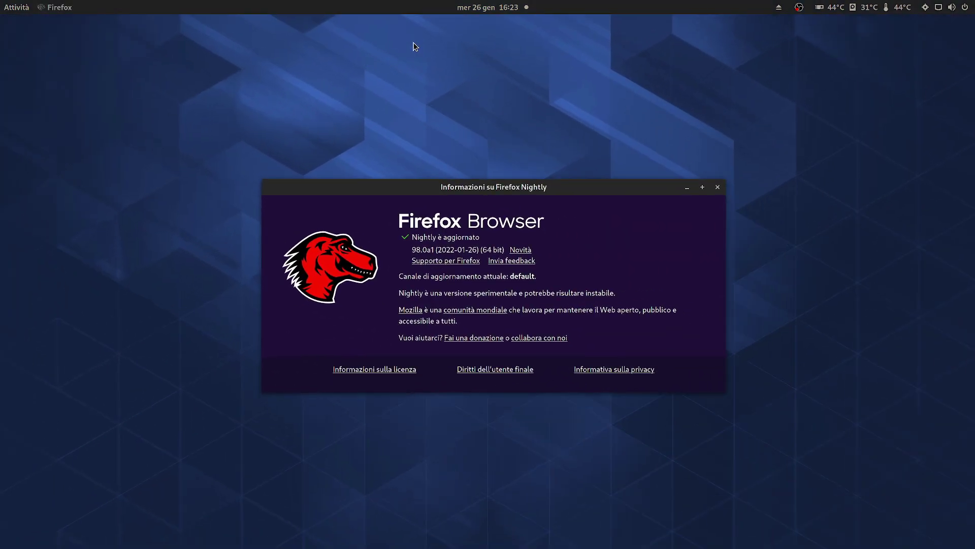
pyautogui.click(8, 5)
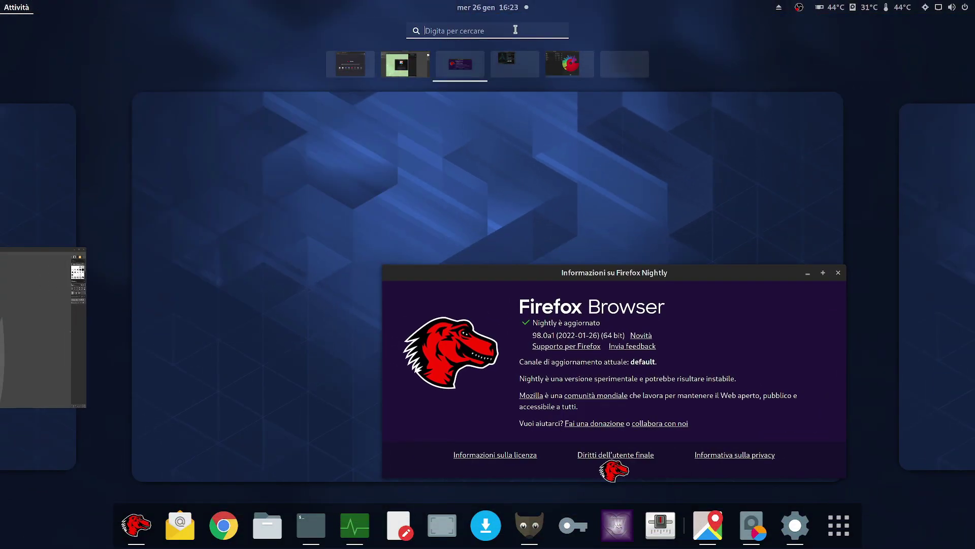
pyautogui.write('e')
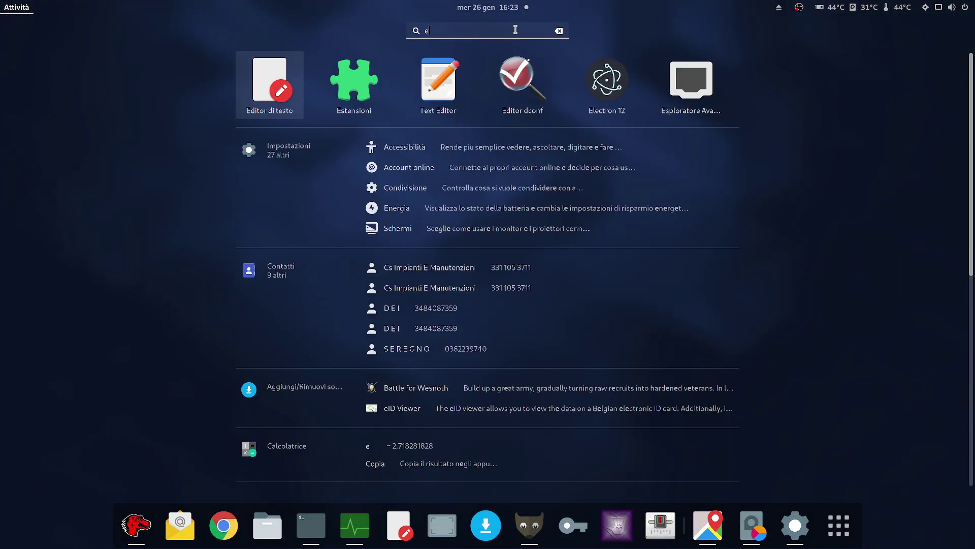
pyautogui.write('pi')
pyautogui.press('BackSpace')
pyautogui.press('BackSpace')
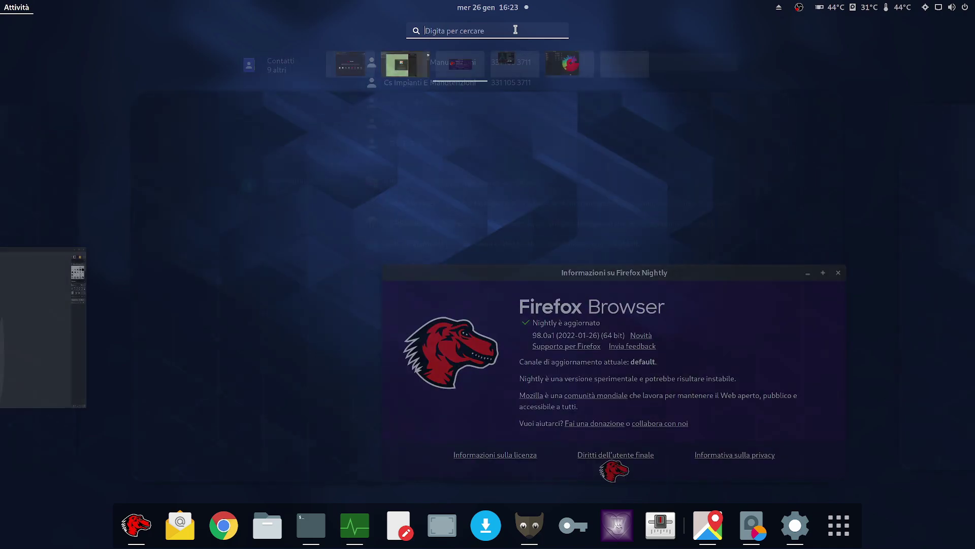
# - Launch Utilizzo by searching for "usage" and look at its Memoria and Processore performance views
pyautogui.write('usage')
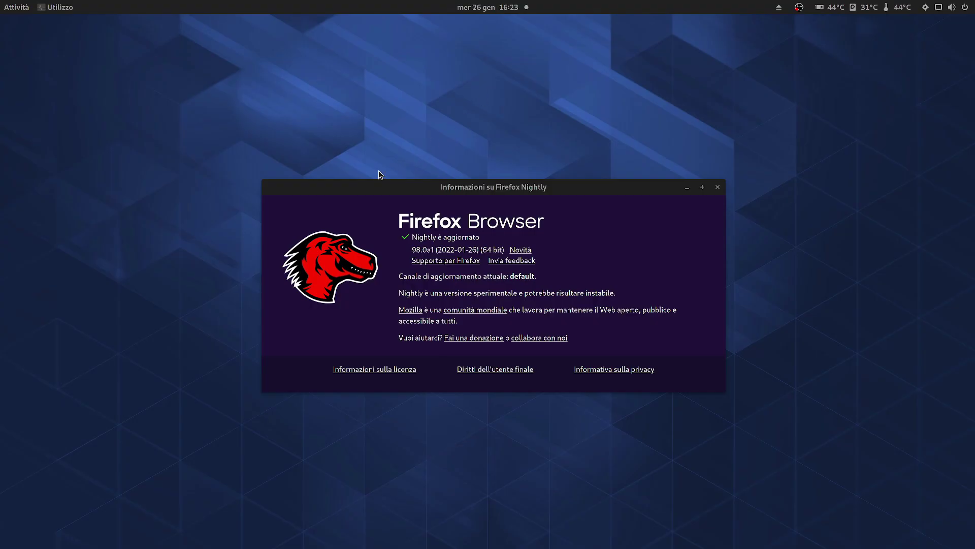
pyautogui.moveTo(0, 0)
pyautogui.moveTo(337, 186); pyautogui.dragTo(381, 254)
pyautogui.click(376, 272)
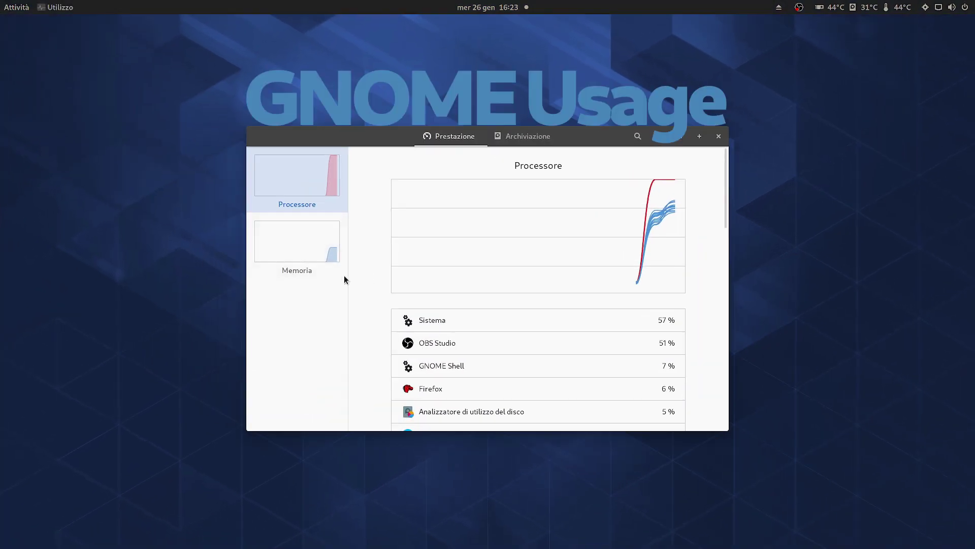
pyautogui.click(312, 253)
pyautogui.click(297, 195)
# - Search for "epip" from the overview and launch the Web browser
pyautogui.press('super')
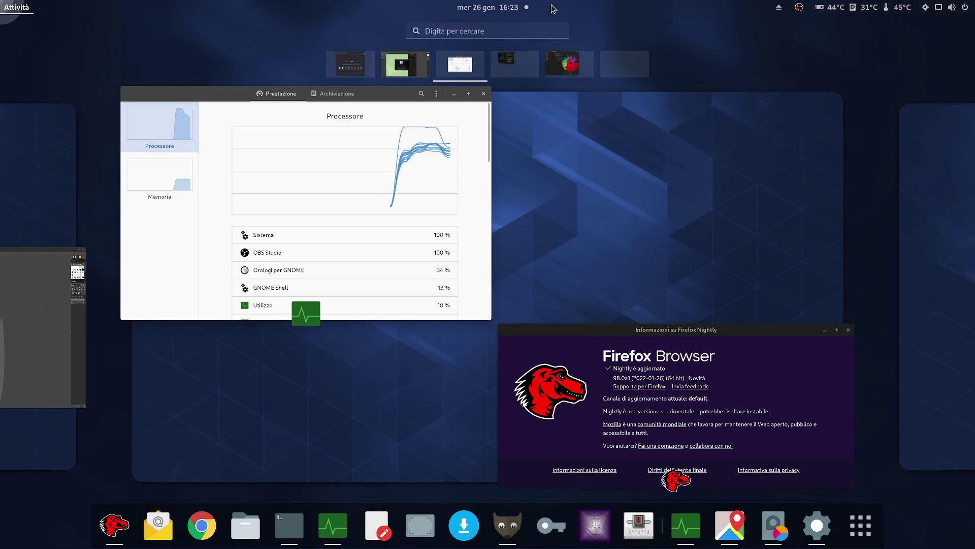
pyautogui.write('epip')
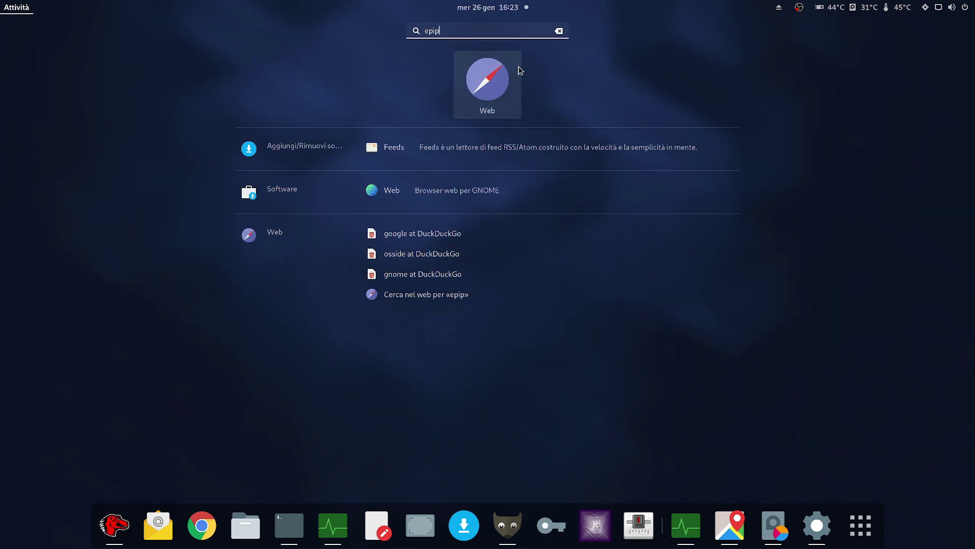
pyautogui.click(513, 68)
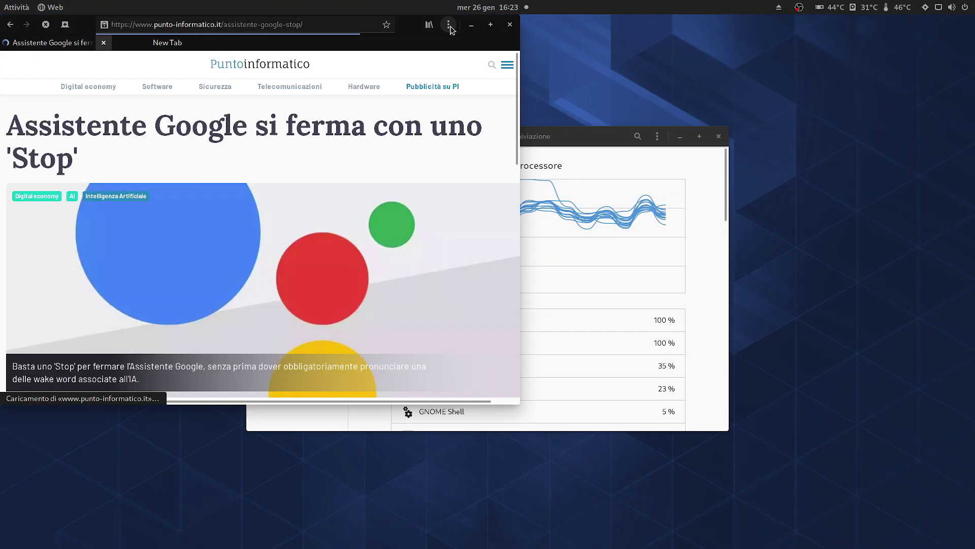
# - Show the Web browser's about information twice, closing it each time
pyautogui.click(449, 25)
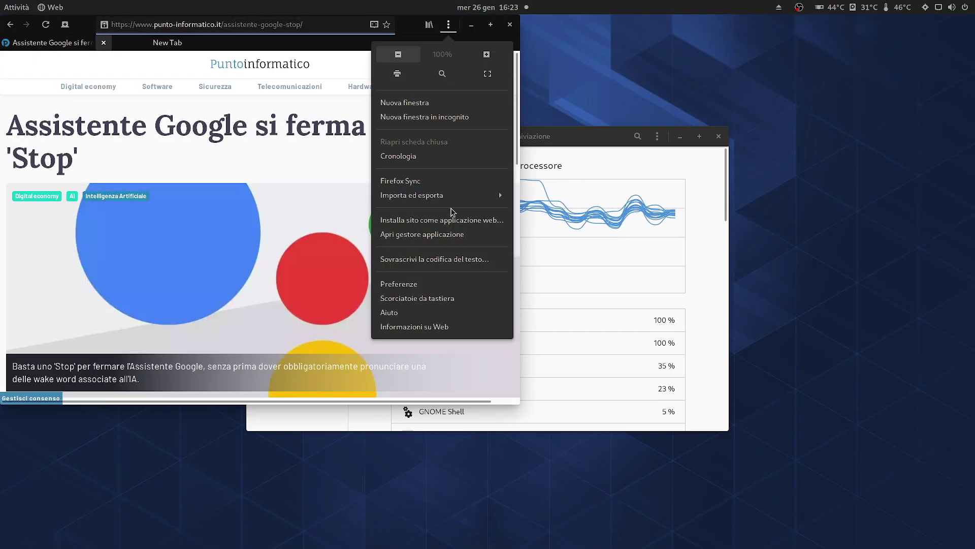
pyautogui.click(447, 326)
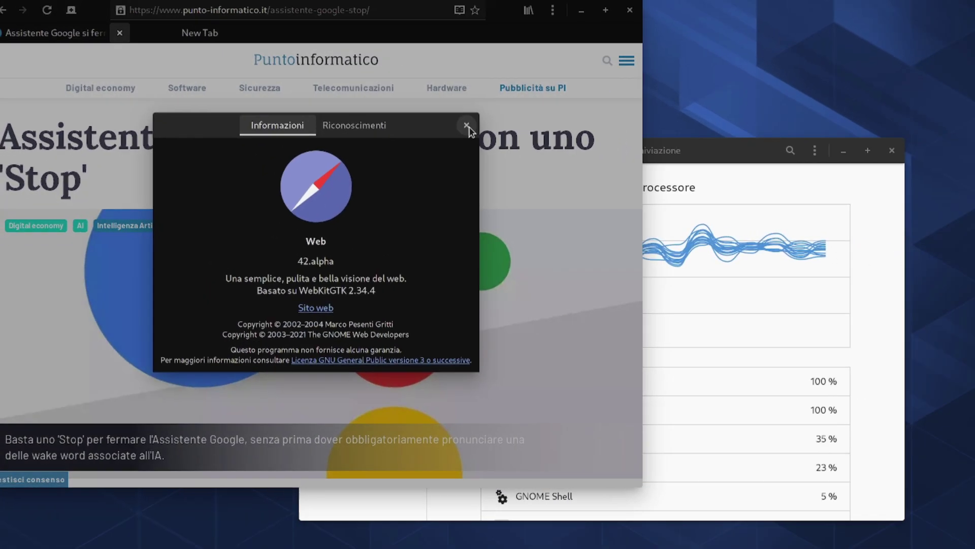
pyautogui.click(500, 128)
pyautogui.click(595, 4)
pyautogui.click(445, 327)
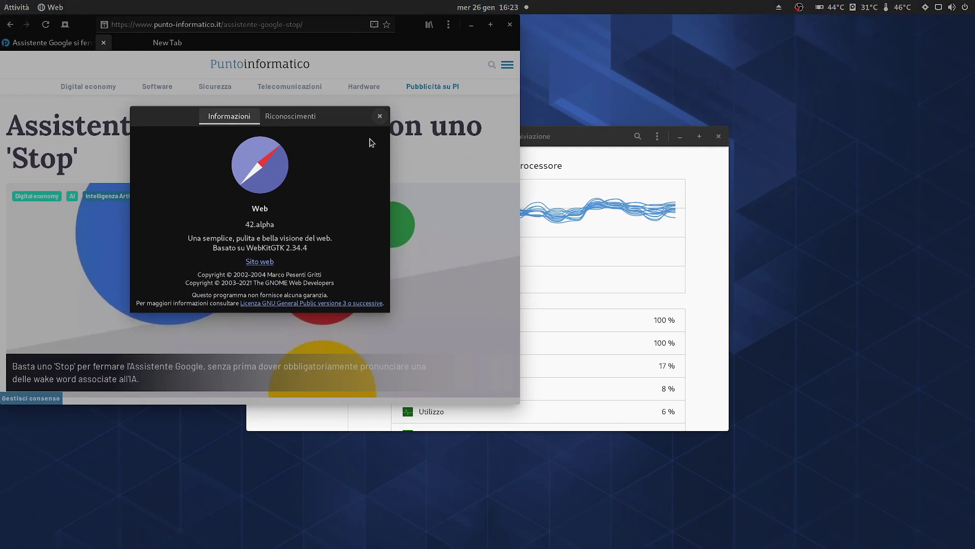
pyautogui.click(379, 118)
# - Launch Text Editor by searching for "text" and delete all the text in its open document
pyautogui.press('super')
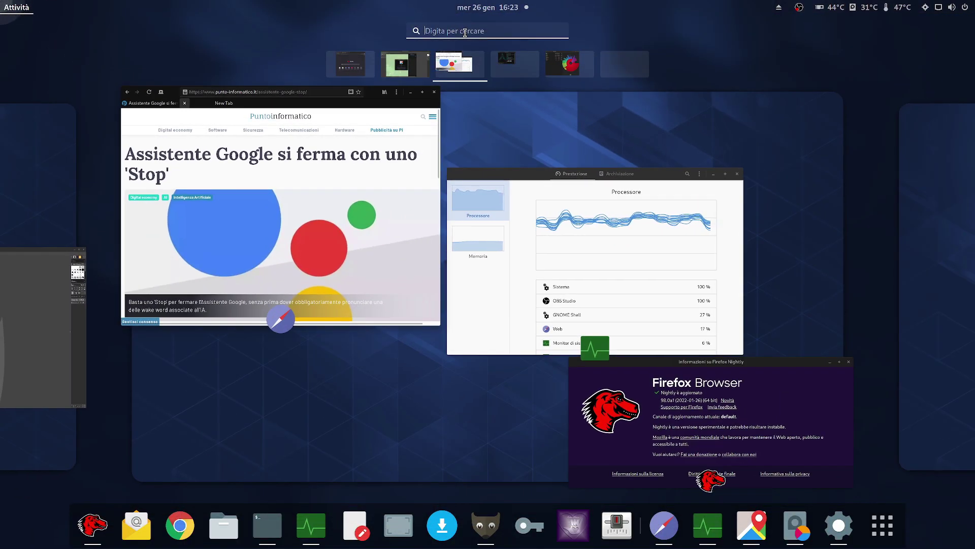
pyautogui.write('text')
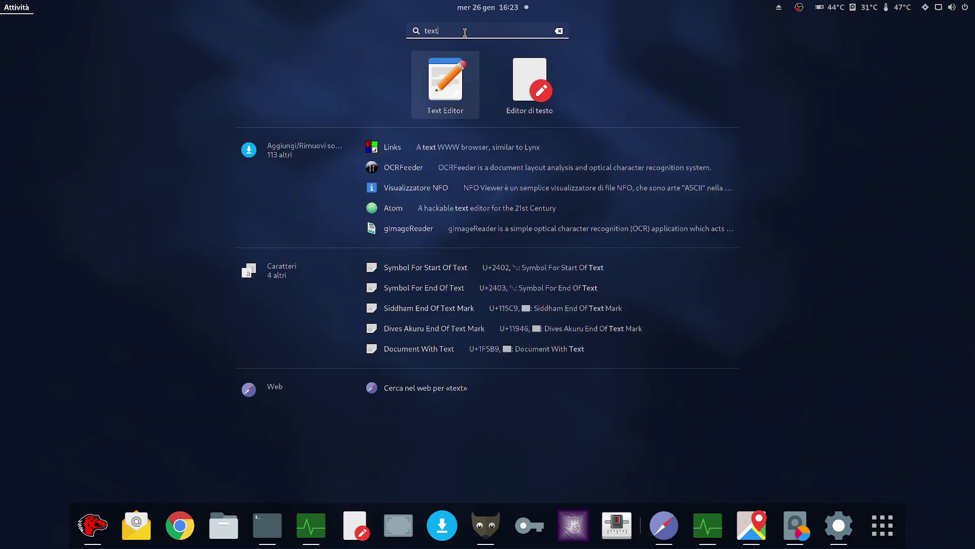
pyautogui.press('Return')
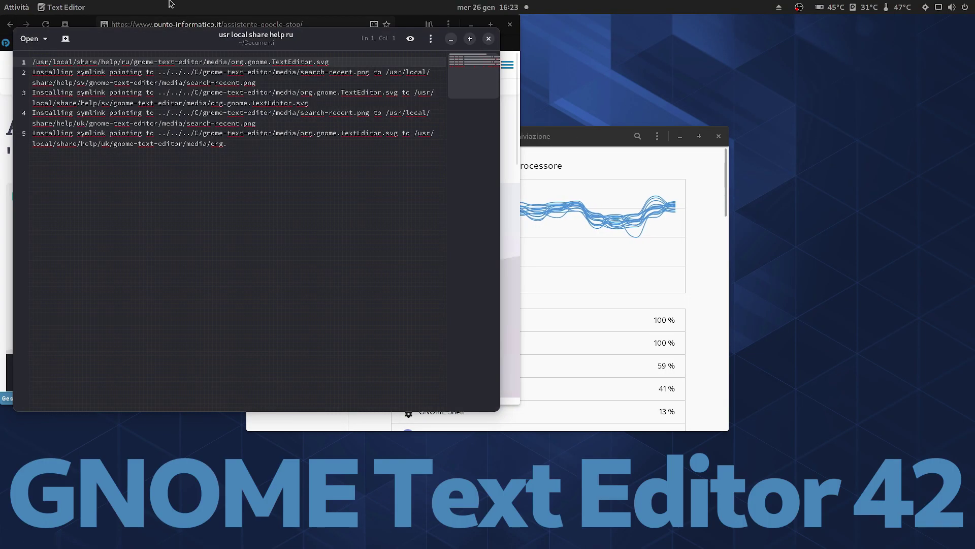
pyautogui.hotkey('ctrl', 'a')
pyautogui.press('BackSpace')
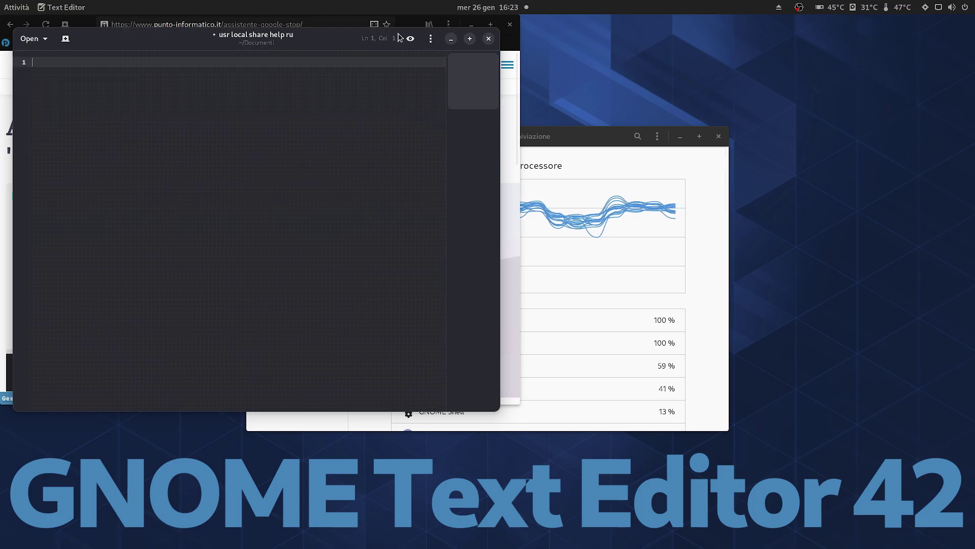
# - Switch Text Editor to the light style and back to the dark style
pyautogui.click(431, 39)
pyautogui.click(431, 73)
pyautogui.click(465, 73)
pyautogui.click(430, 40)
# - View Text Editor's about information and close it
pyautogui.click(431, 39)
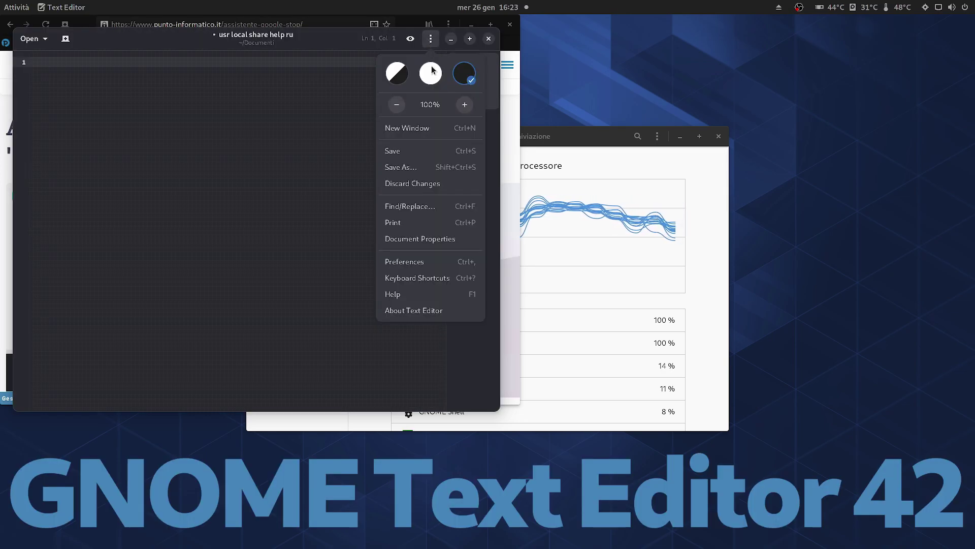
pyautogui.click(450, 311)
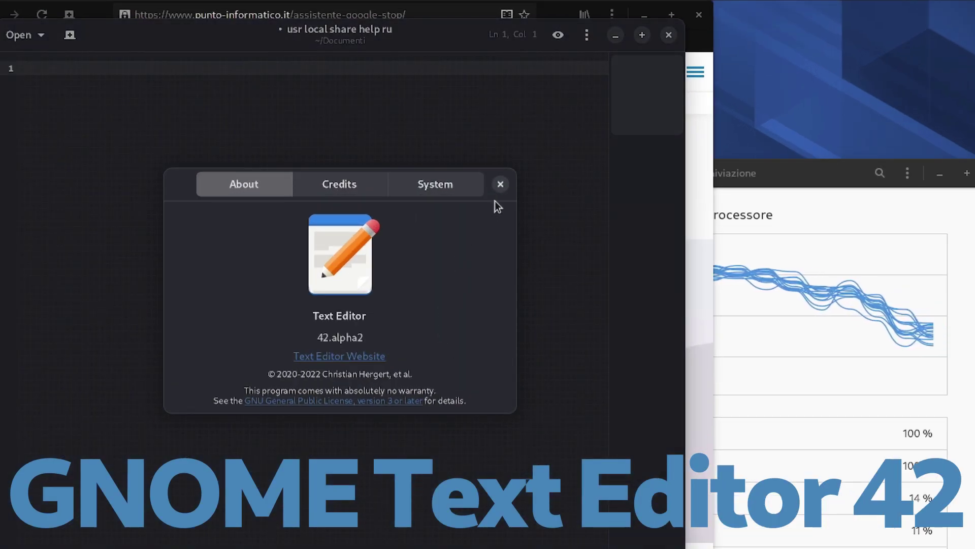
pyautogui.click(500, 184)
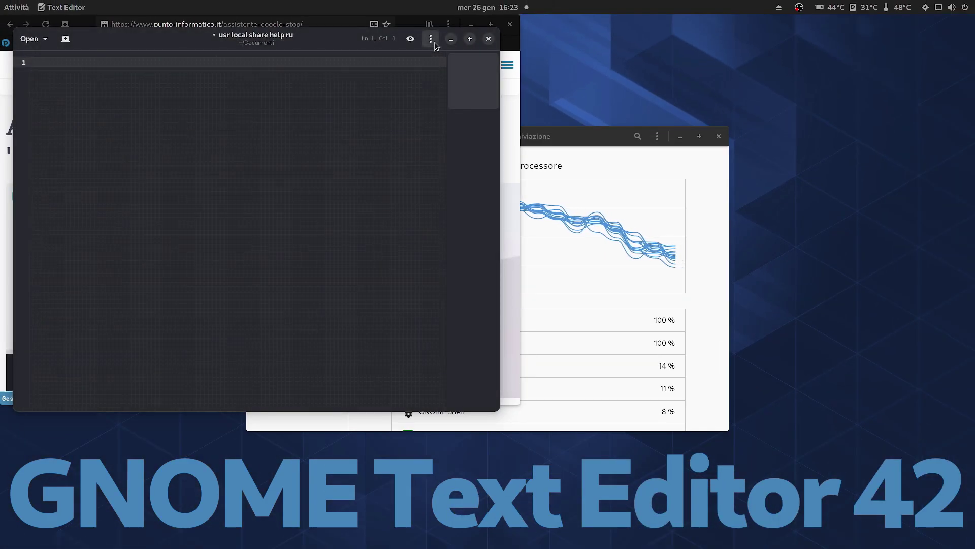
# - Open Text Editor's preferences and select the first color scheme in the second row
pyautogui.click(432, 40)
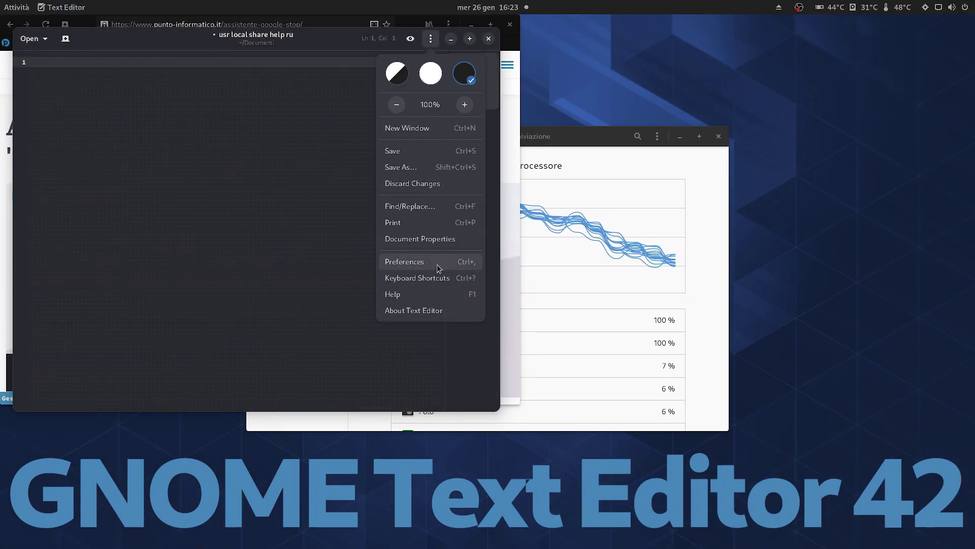
pyautogui.click(438, 263)
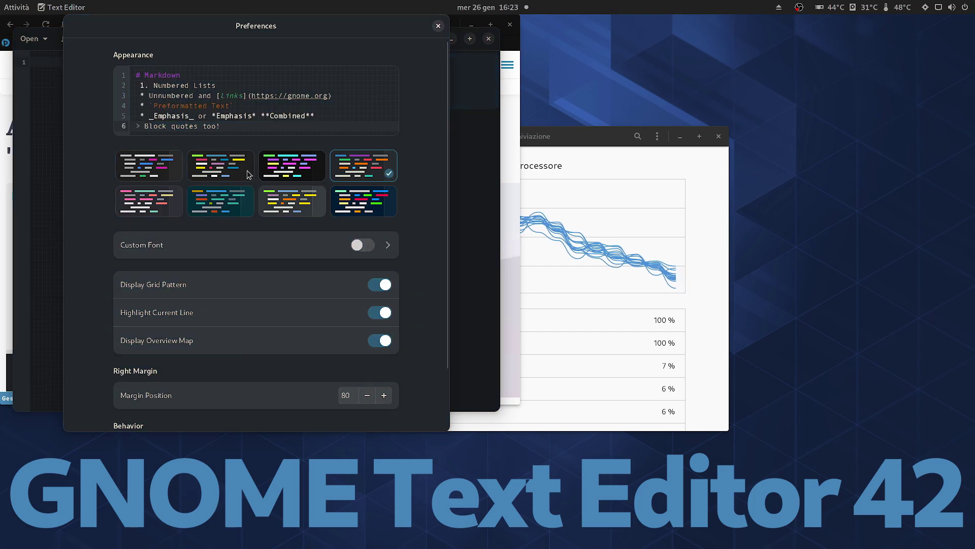
pyautogui.click(157, 201)
# - Gather the Text Editor, terminal and Disk Usage Analyzer windows on one workspace using the overview's workspace thumbnails
pyautogui.moveTo(0, 0)
pyautogui.moveTo(306, 327); pyautogui.dragTo(630, 59)
pyautogui.click(599, 60)
pyautogui.moveTo(536, 63); pyautogui.dragTo(597, 63)
pyautogui.moveTo(507, 59); pyautogui.dragTo(570, 62)
# - Look through the second and third workspaces and enter the fourth one with Text Editor's preferences
pyautogui.click(432, 62)
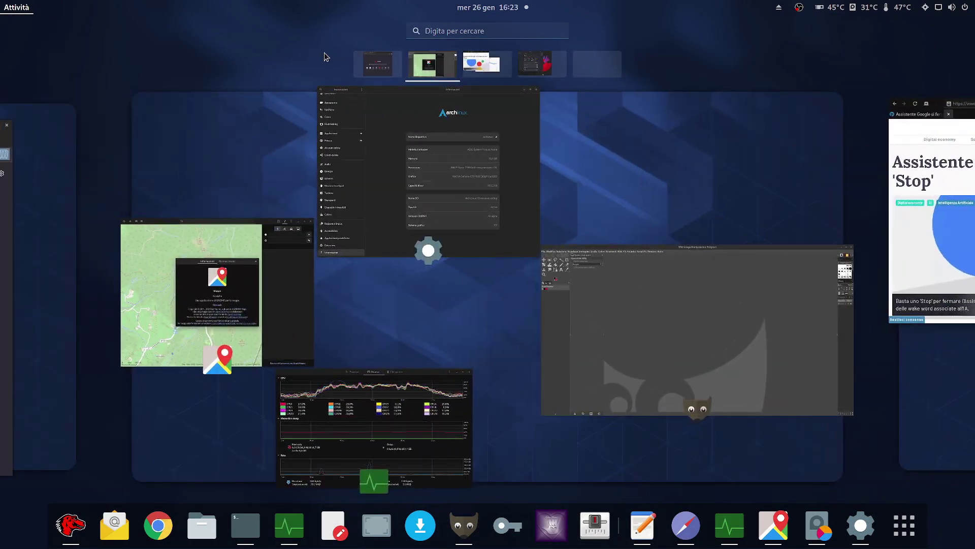
pyautogui.click(500, 71)
pyautogui.doubleClick(553, 70)
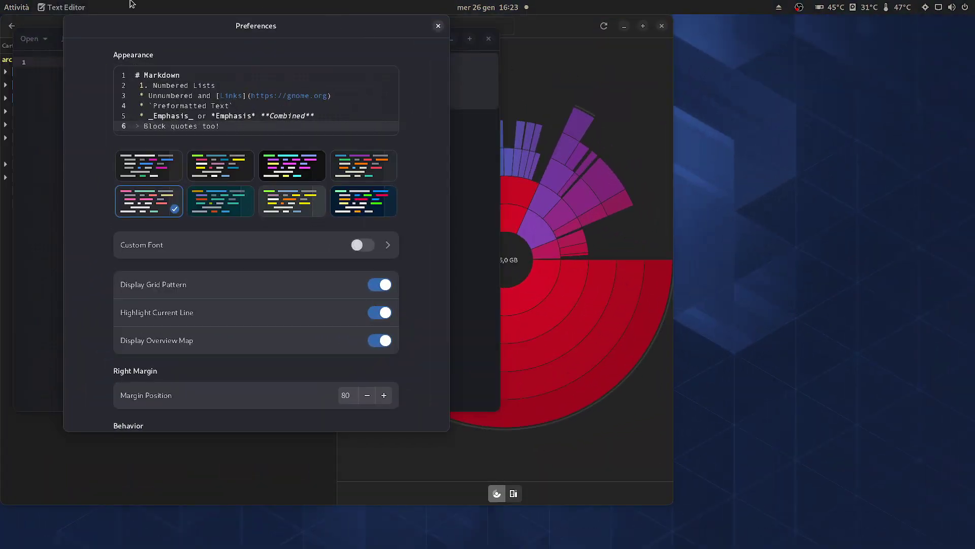
# - Move the Web browser window from the third workspace to the second in the overview
pyautogui.moveTo(0, 0)
pyautogui.click(487, 73)
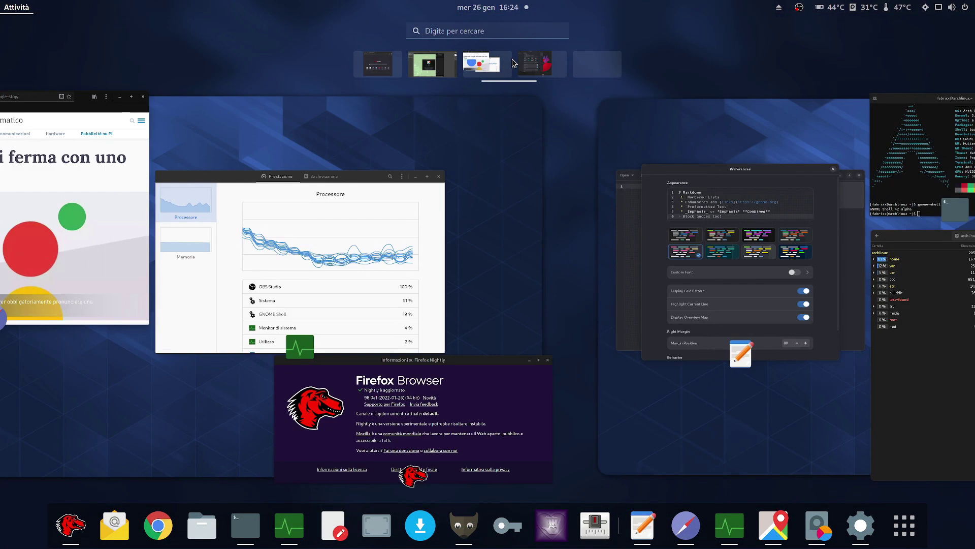
pyautogui.moveTo(476, 62); pyautogui.dragTo(433, 62)
# - Browse the first three workspaces, show the application grid and return from it to the third workspace
pyautogui.click(379, 68)
pyautogui.click(438, 70)
pyautogui.click(480, 71)
pyautogui.click(905, 533)
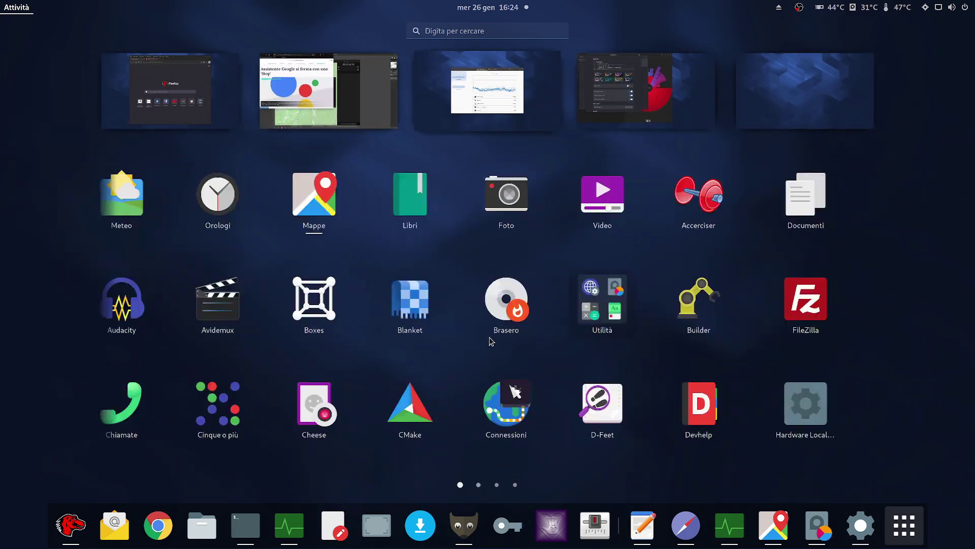
pyautogui.click(424, 79)
pyautogui.press('super')
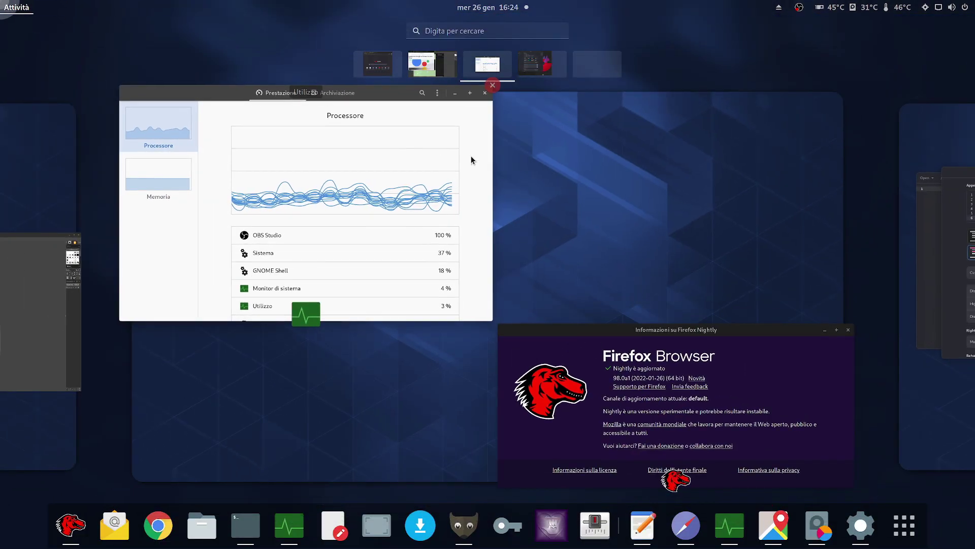
# - Switch to the fourth workspace and open a Files window showing Home there
pyautogui.click(936, 302)
pyautogui.moveTo(732, 324); pyautogui.dragTo(404, 328)
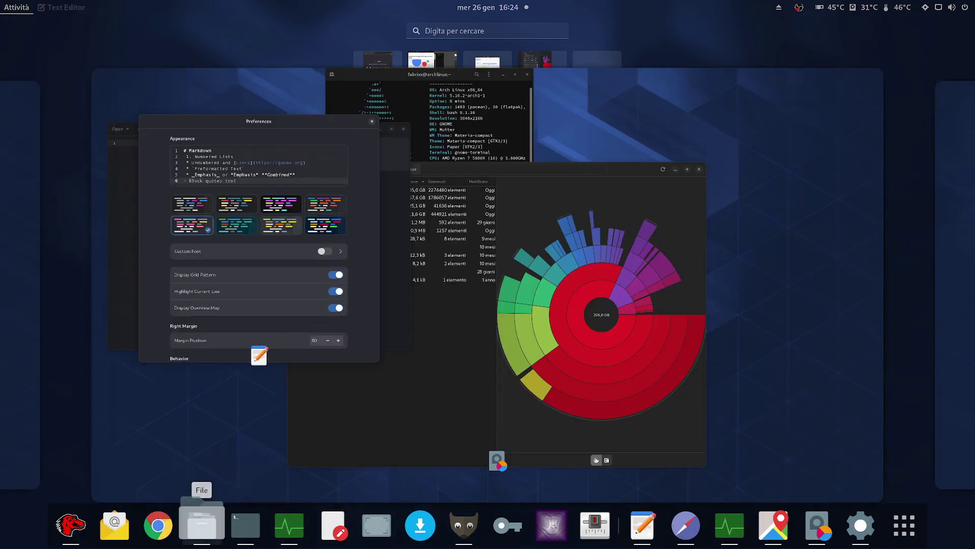
pyautogui.click(202, 527)
# - Enter the fourth workspace and open the wallpaper settings from the desktop background
pyautogui.moveTo(0, 0)
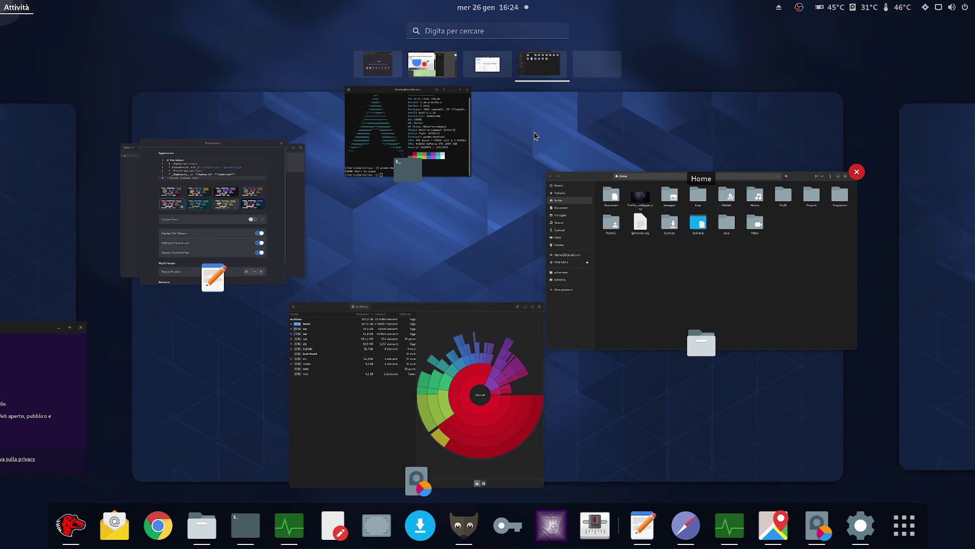
pyautogui.click(508, 153)
pyautogui.rightClick(913, 237)
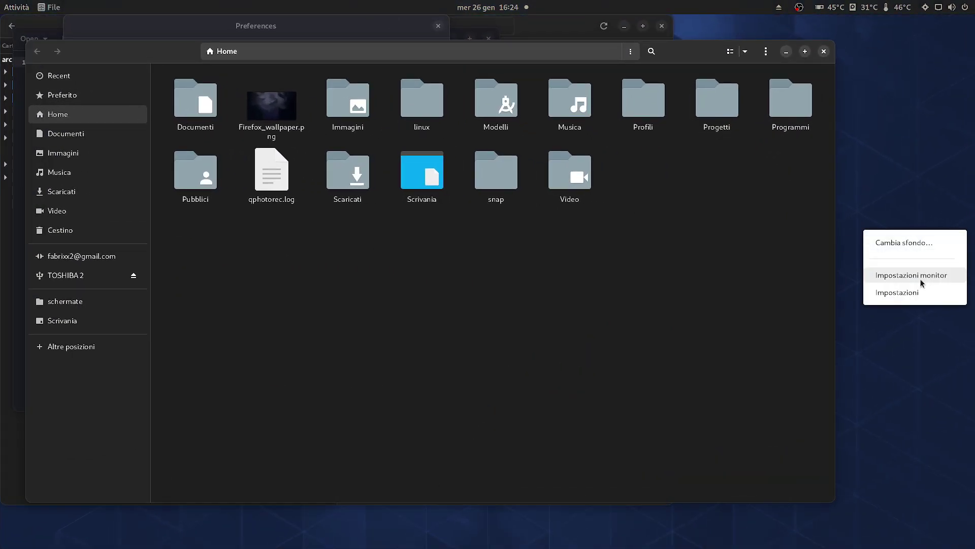
pyautogui.click(909, 243)
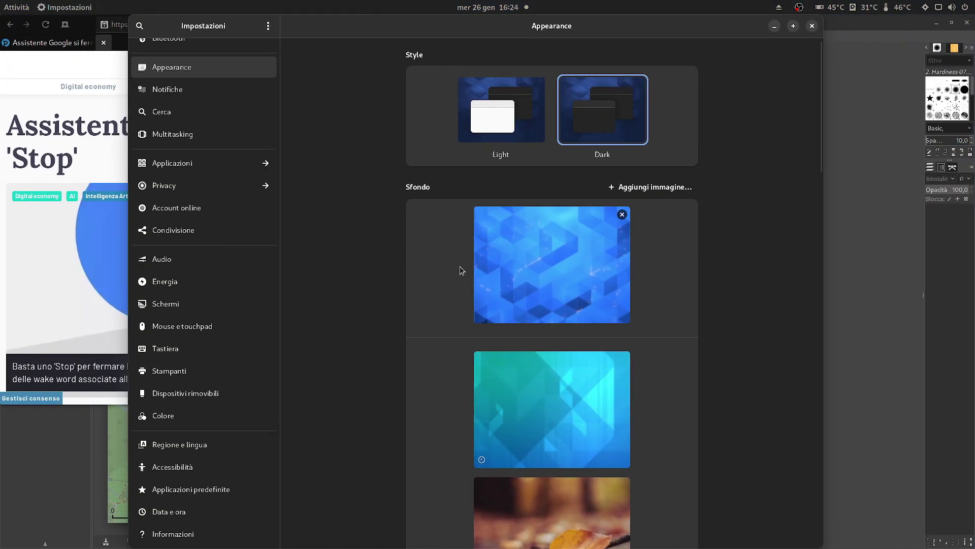
# - Set the autumn leaf picture as wallpaper and minimize the GIMP window to uncover the desktop
pyautogui.click(550, 293)
pyautogui.click(549, 507)
pyautogui.scroll(-3, 795, 243)
pyautogui.click(937, 24)
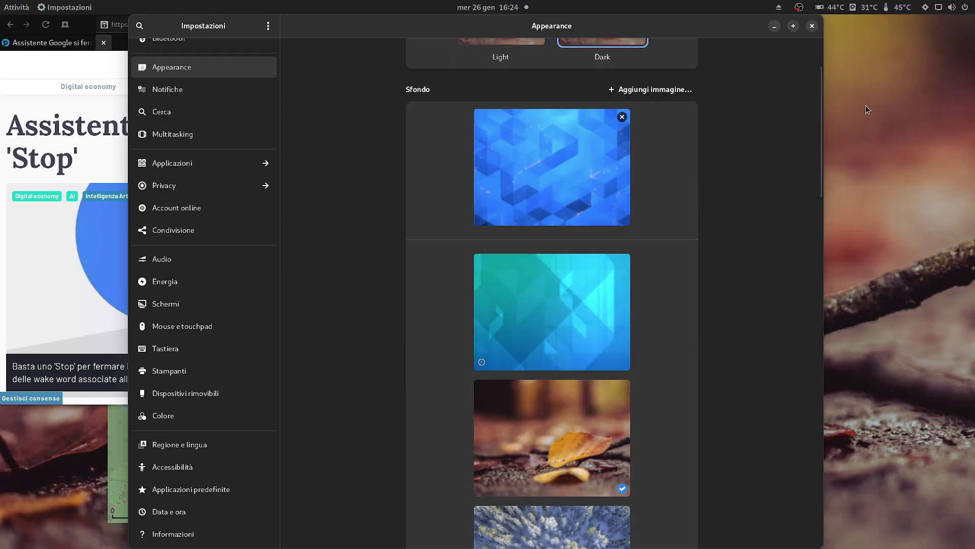
# - Try the aerial forest wallpaper, set the teal geometric one instead, and close Settings
pyautogui.click(557, 523)
pyautogui.scroll(-2, 584, 355)
pyautogui.click(573, 150)
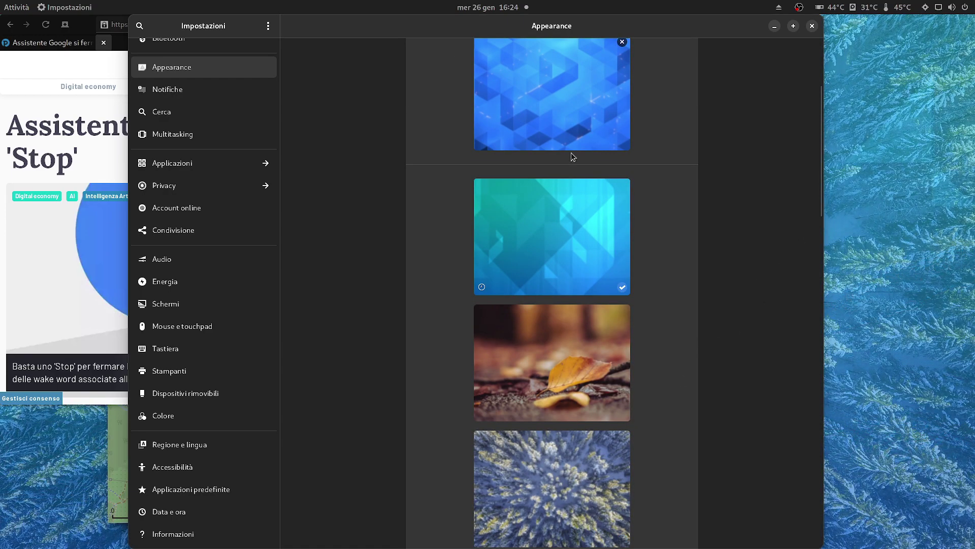
pyautogui.click(564, 226)
pyautogui.scroll(-4, 538, 447)
pyautogui.scroll(3, 546, 447)
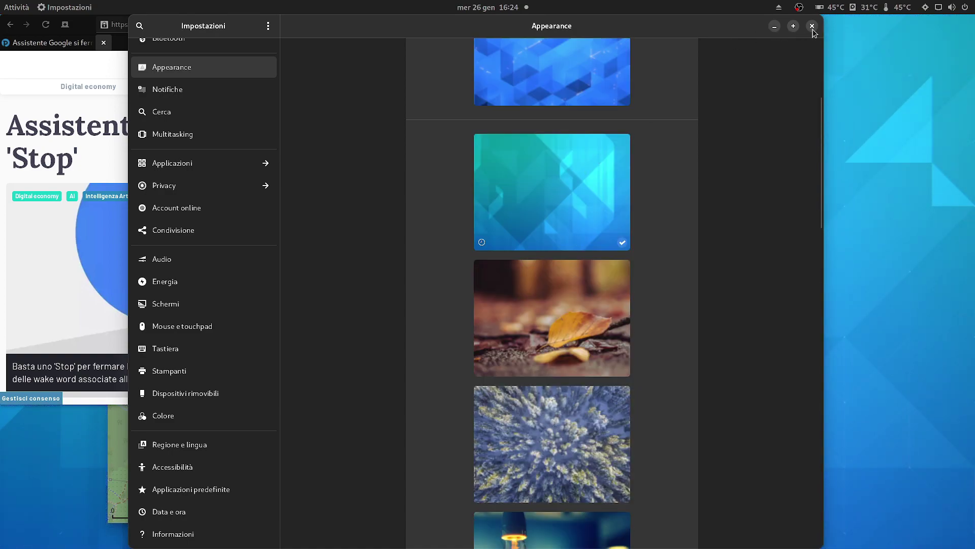
pyautogui.click(812, 29)
# - Look through the third to fifth workspaces in the overview and go back into the fourth one
pyautogui.moveTo(0, 0)
pyautogui.click(964, 388)
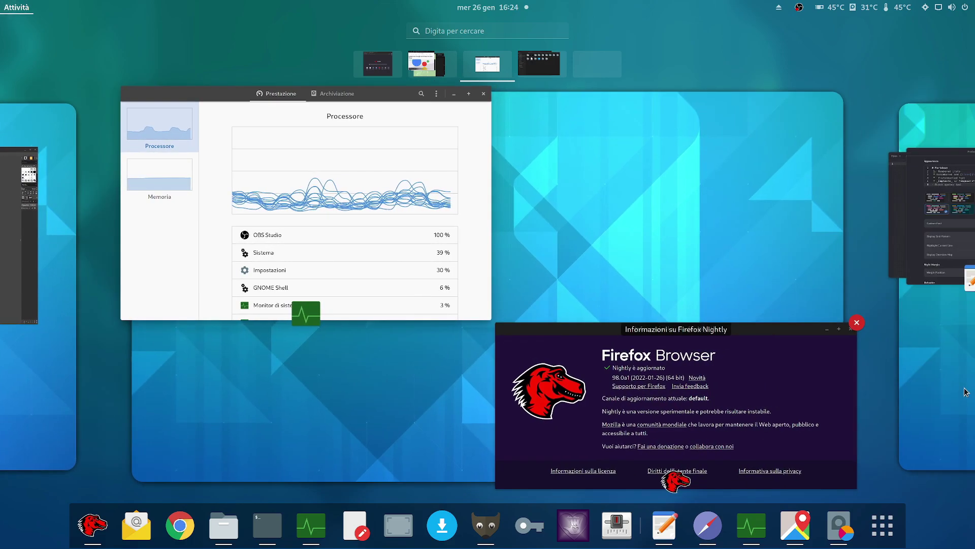
pyautogui.click(965, 392)
pyautogui.click(958, 394)
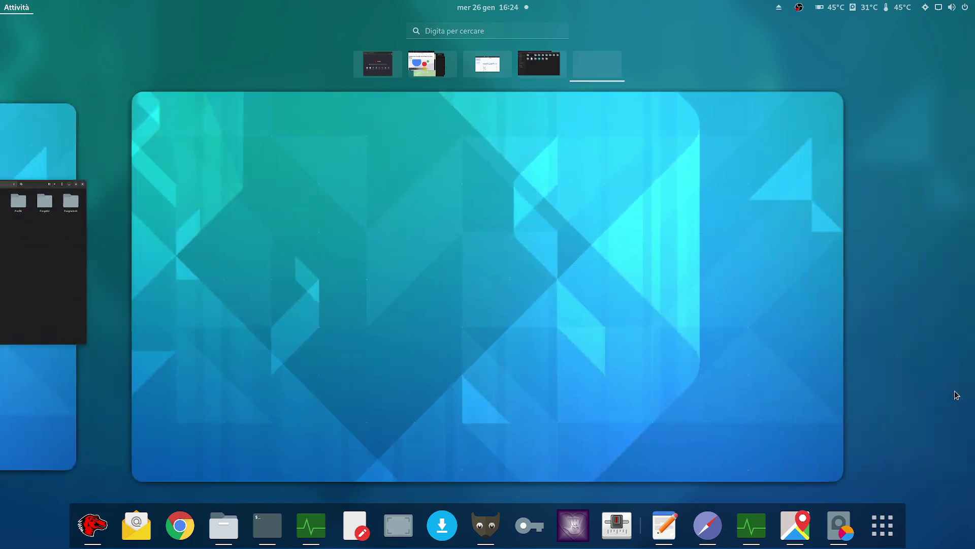
pyautogui.click(30, 424)
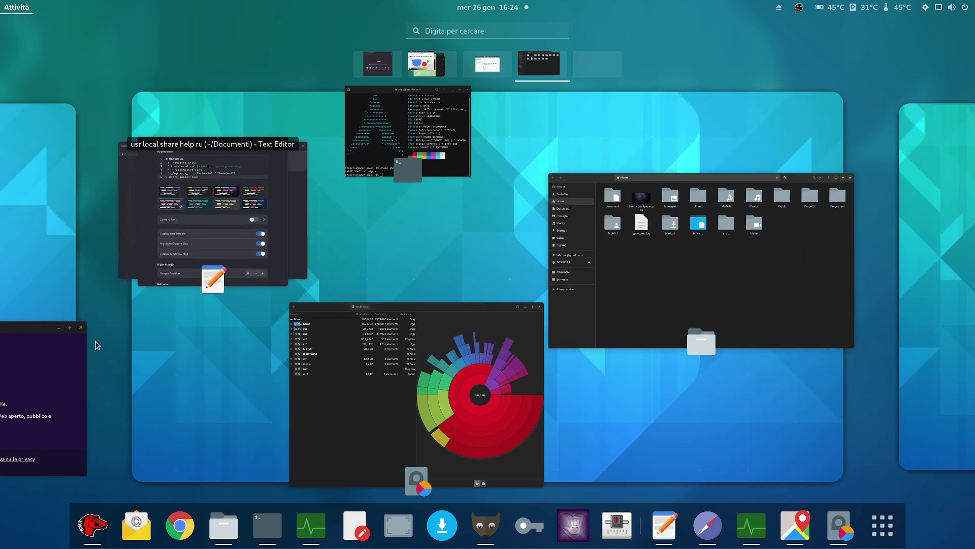
pyautogui.click(229, 366)
# - Search the overview for "cal" and open the Calls application (Chiamate)
pyautogui.moveTo(0, 0)
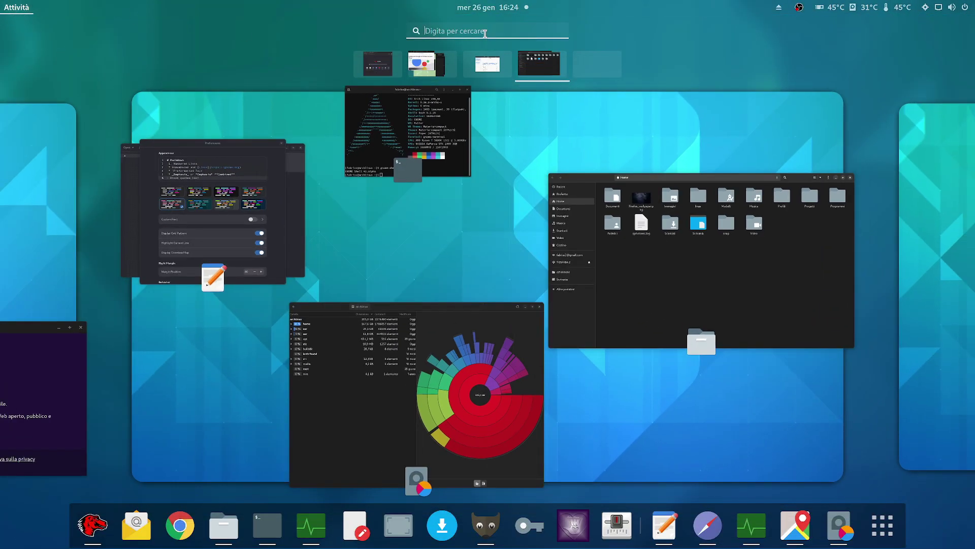
pyautogui.write('cal')
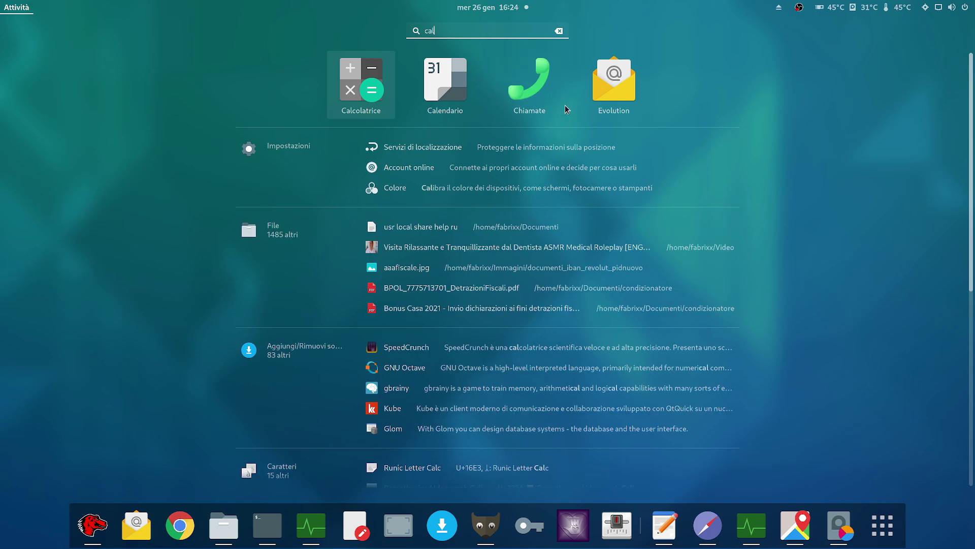
pyautogui.click(546, 96)
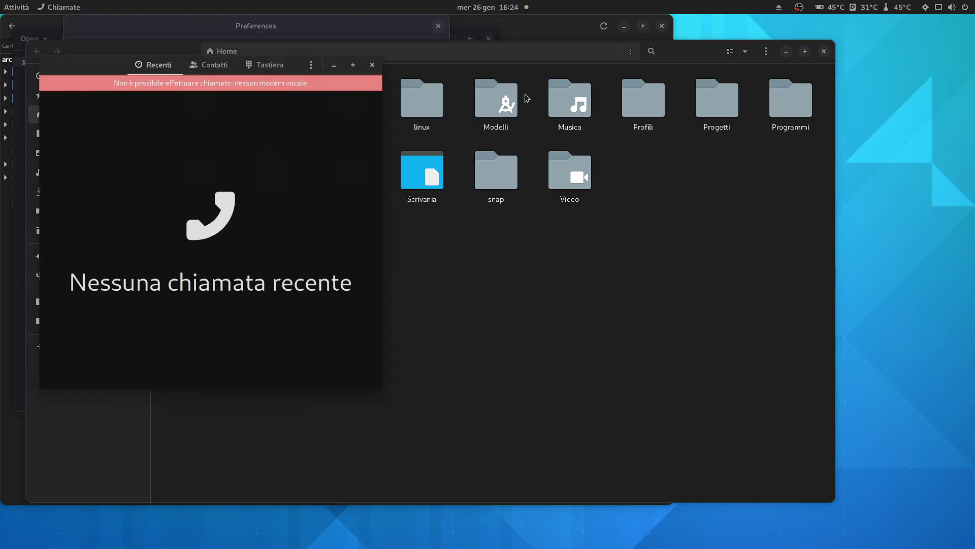
# - View the version information of Calls, close it and show the dial pad
pyautogui.click(312, 62)
pyautogui.click(312, 122)
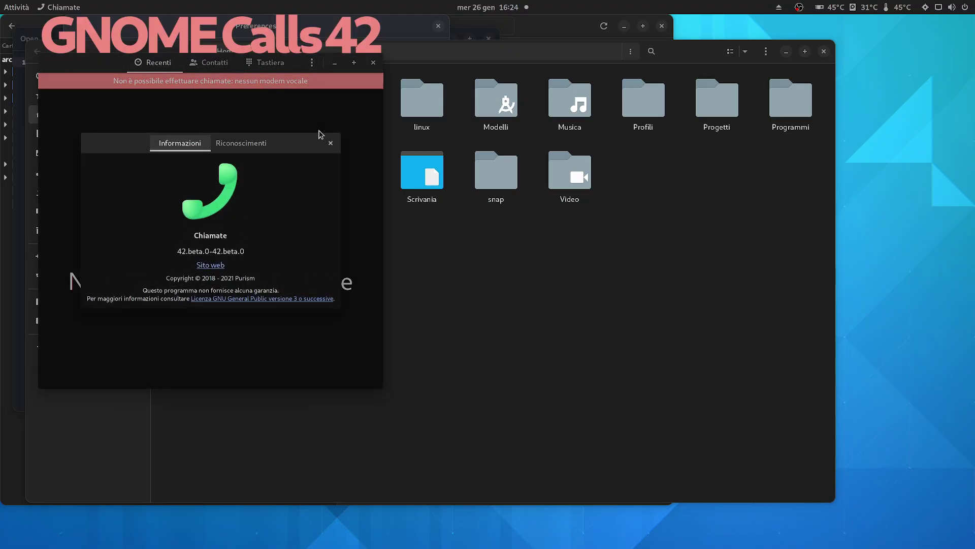
pyautogui.click(331, 142)
pyautogui.click(270, 68)
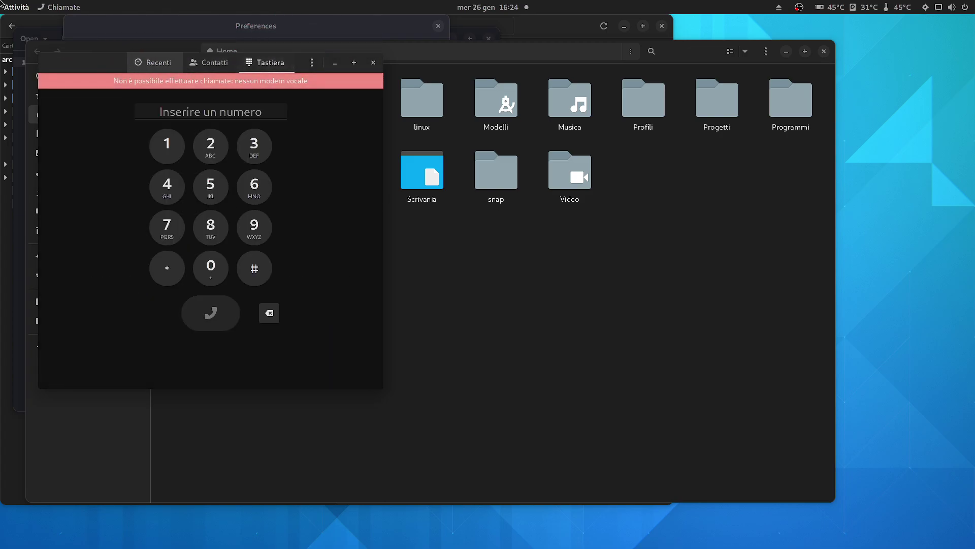
# - Switch to the empty fifth workspace, search for "blu" and open the Bluetooth settings there
pyautogui.press('super')
pyautogui.click(971, 274)
pyautogui.click(611, 244)
pyautogui.moveTo(0, 0)
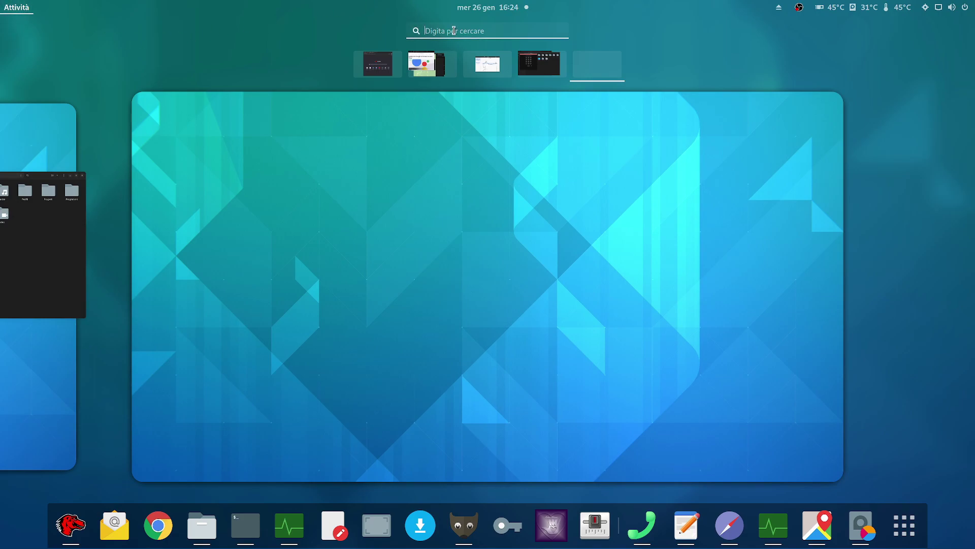
pyautogui.write('blu')
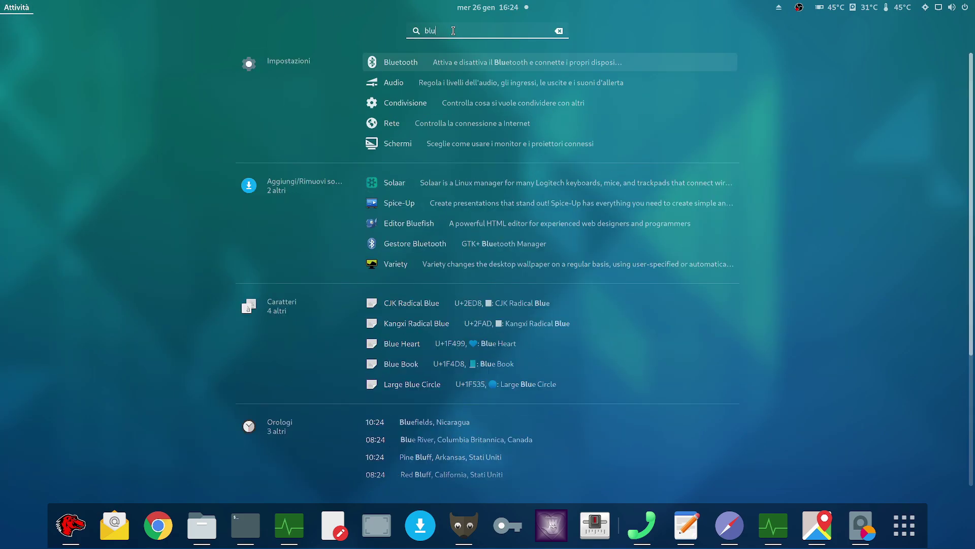
pyautogui.press('Return')
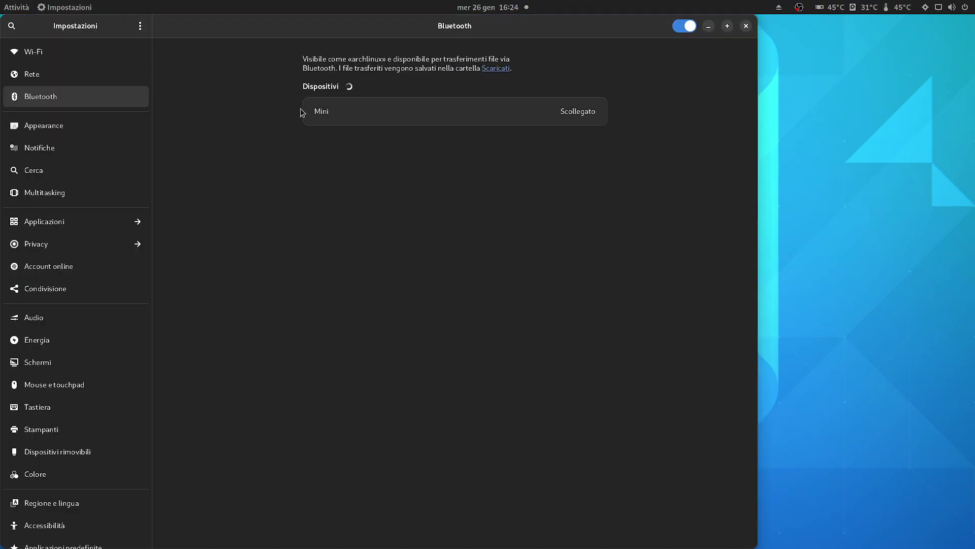
# - Connect the Bluetooth audio device Mini and close its details dialog
pyautogui.click(483, 113)
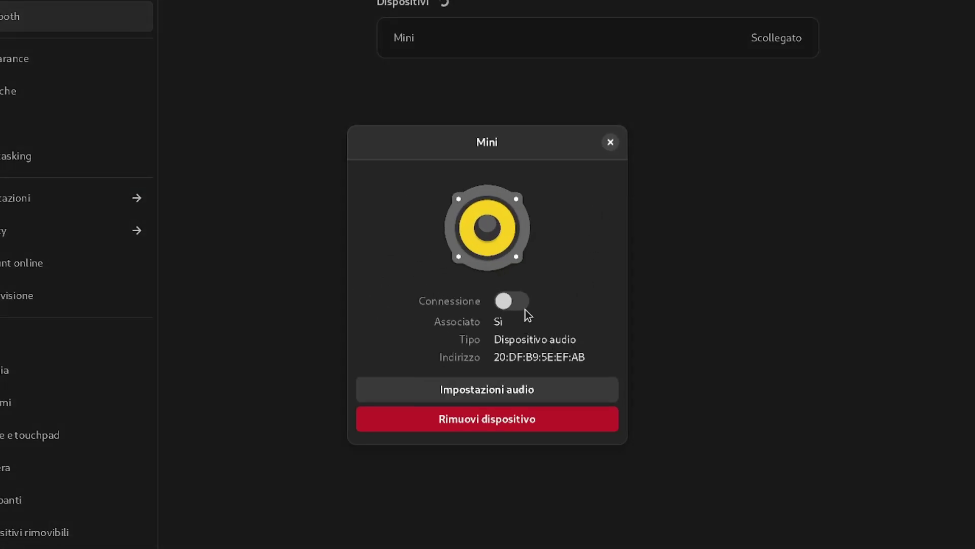
pyautogui.click(513, 300)
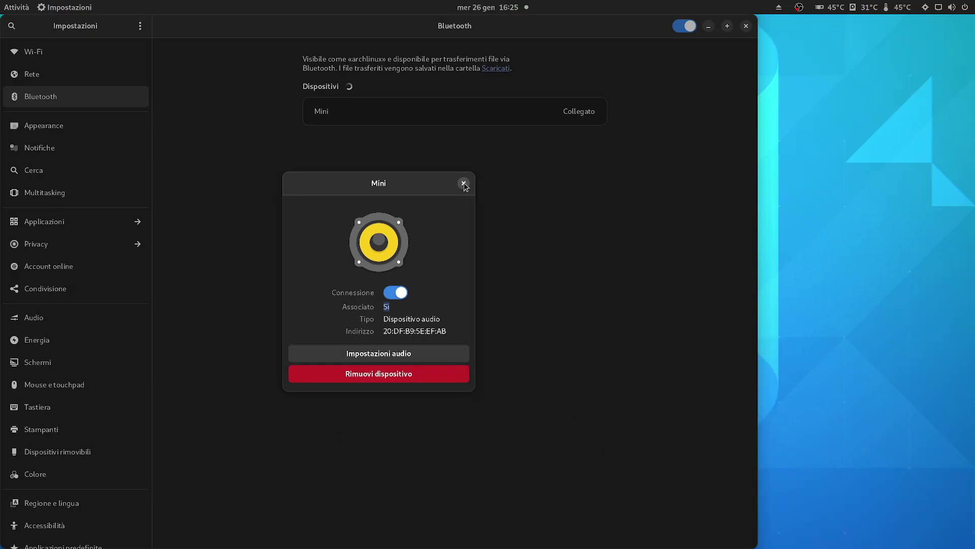
pyautogui.click(610, 141)
# - Look through the search, notification and application settings, ending on the page for Calls
pyautogui.click(49, 170)
pyautogui.click(46, 147)
pyautogui.click(48, 221)
pyautogui.click(43, 266)
pyautogui.click(40, 429)
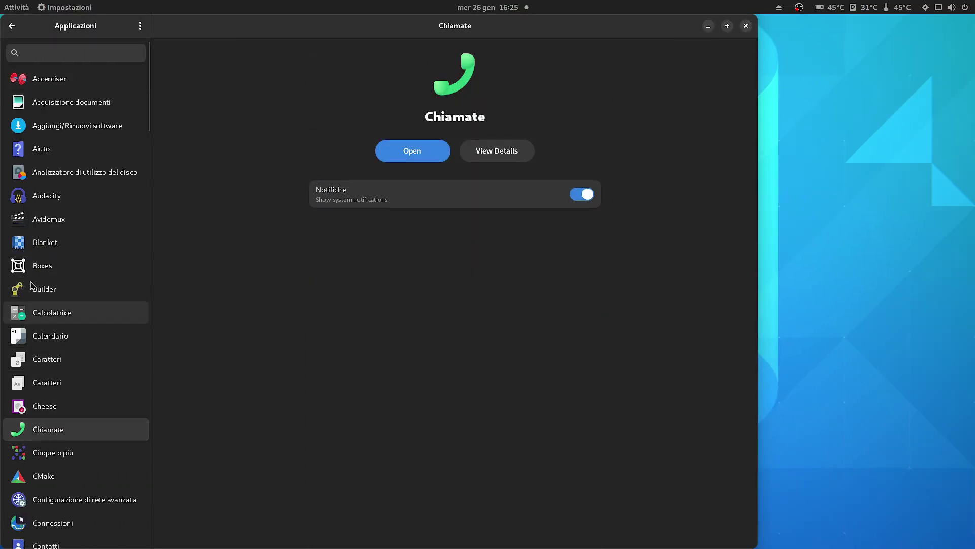
# - Review the privacy settings for Thunderbolt, file history and trash, and screen lock, and return to the main settings list
pyautogui.click(12, 26)
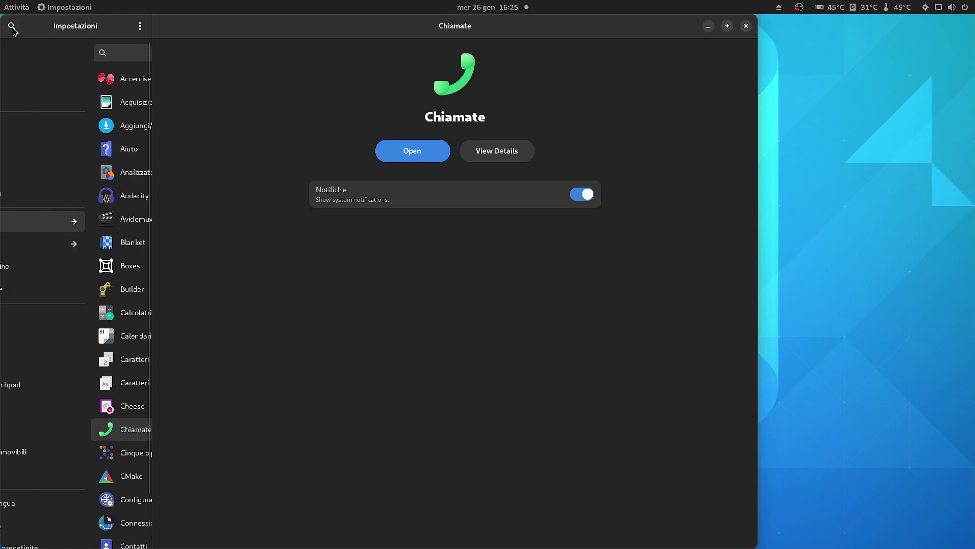
pyautogui.click(55, 245)
pyautogui.click(65, 119)
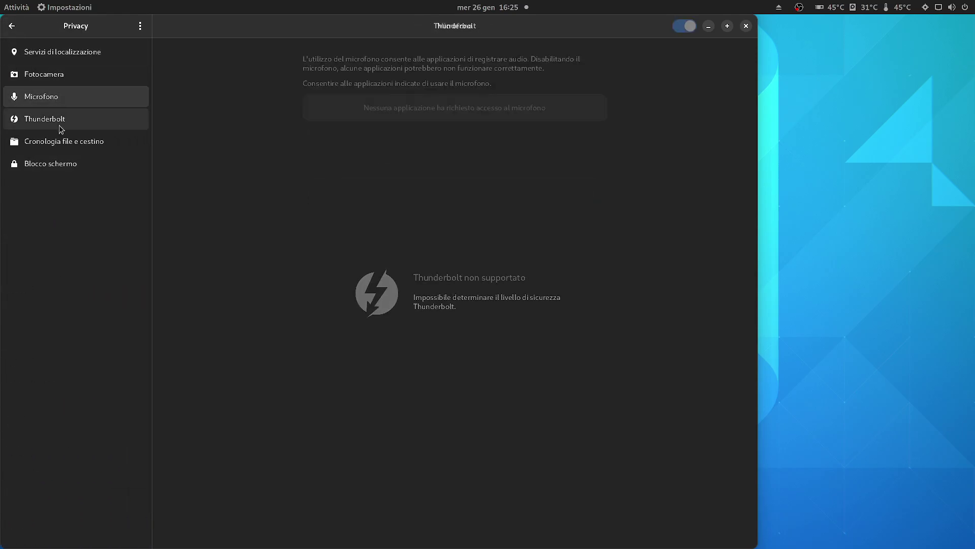
pyautogui.click(61, 141)
pyautogui.click(61, 163)
pyautogui.click(11, 26)
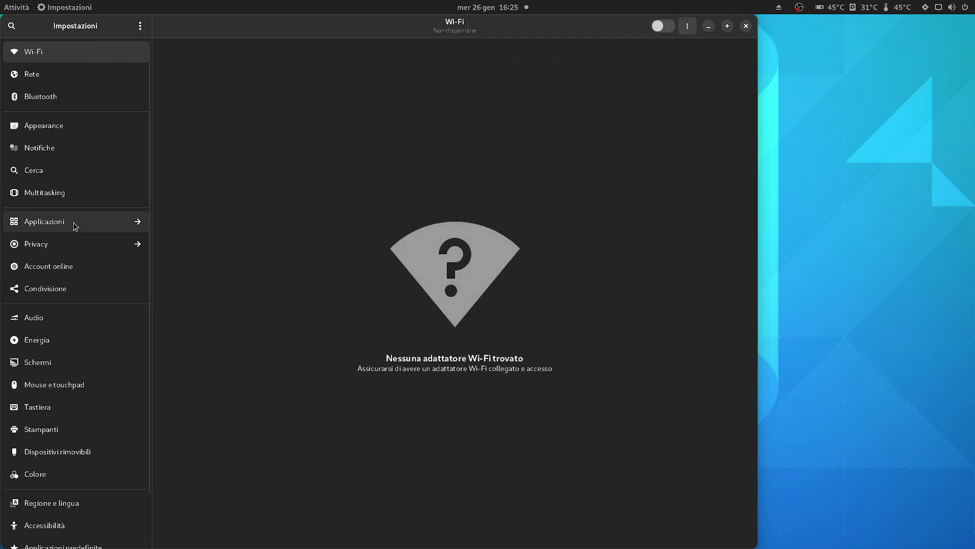
# - Review the online accounts, printers and default applications settings, and close Settings
pyautogui.click(51, 266)
pyautogui.click(60, 430)
pyautogui.scroll(-2, 66, 437)
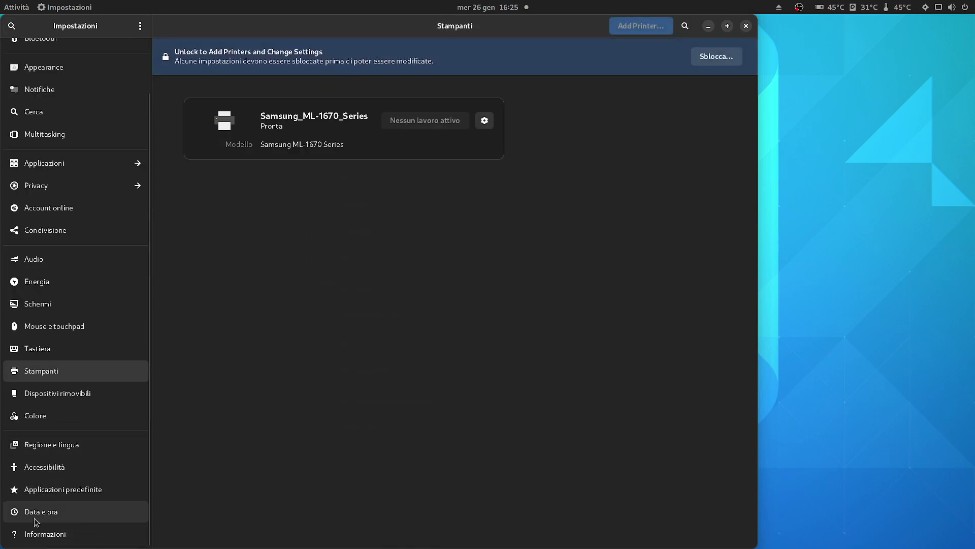
pyautogui.click(46, 489)
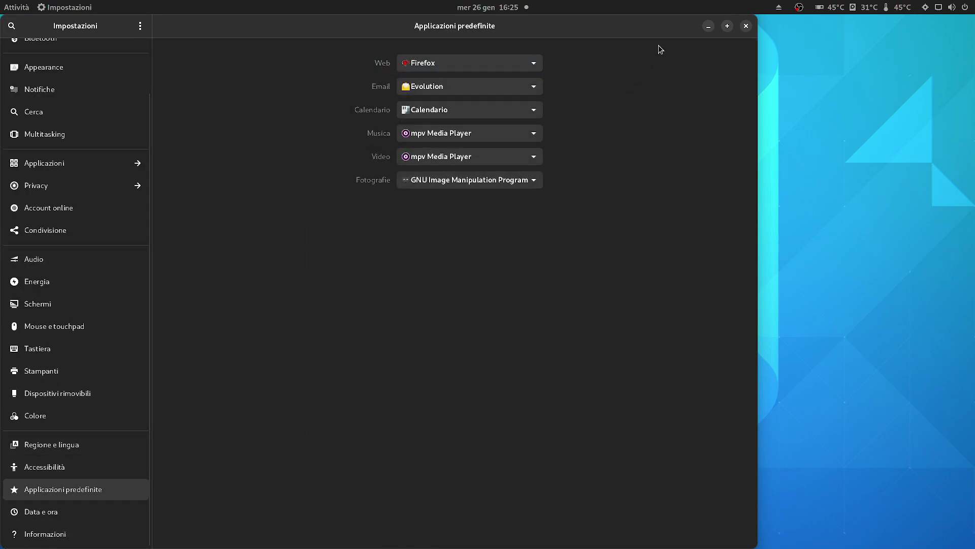
pyautogui.click(747, 26)
# - Return to the fourth workspace and close the Calls and Files windows
pyautogui.press('super')
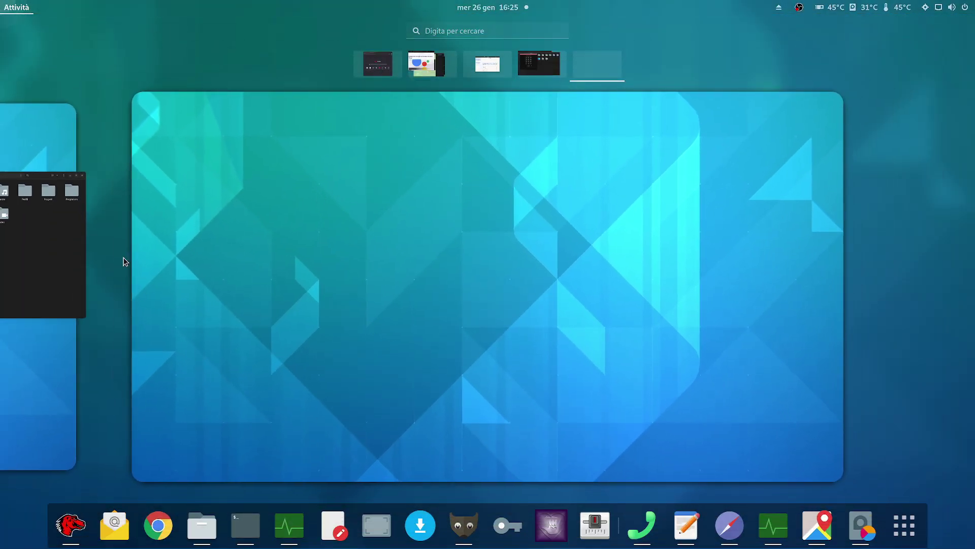
pyautogui.scroll(1, 134, 264)
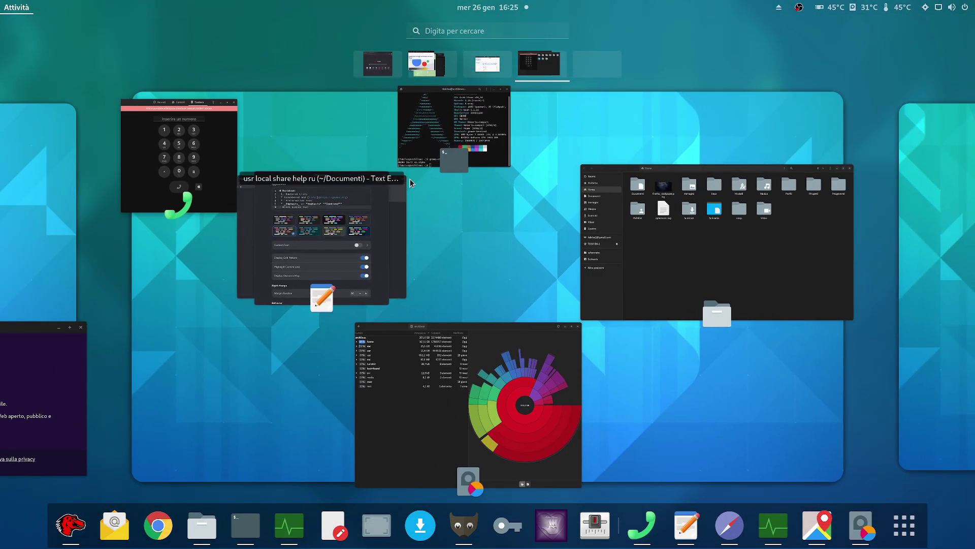
pyautogui.press('super')
pyautogui.click(374, 63)
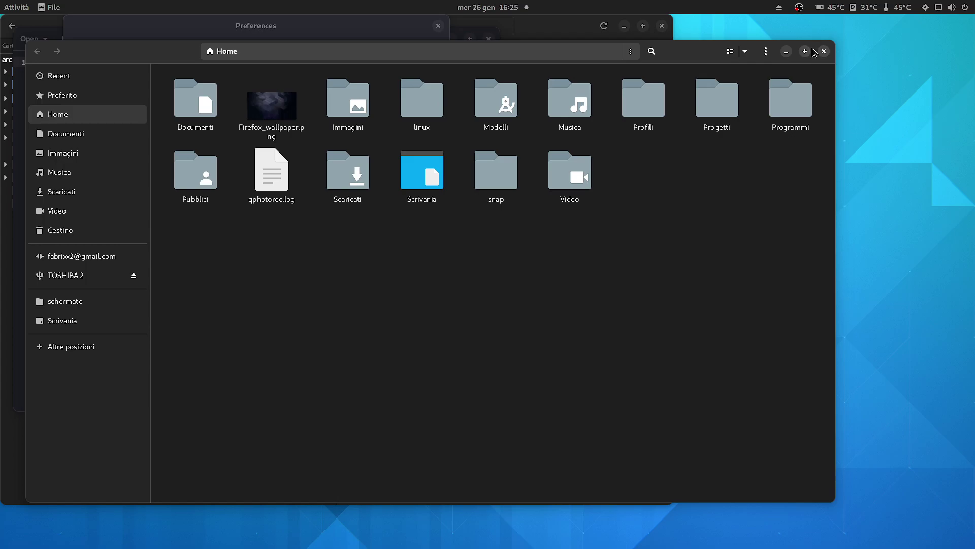
pyautogui.click(824, 52)
# - Close Text Editor and its preferences, discarding the unsaved changes, and close Disk Usage Analyzer and Terminal
pyautogui.click(437, 26)
pyautogui.click(488, 39)
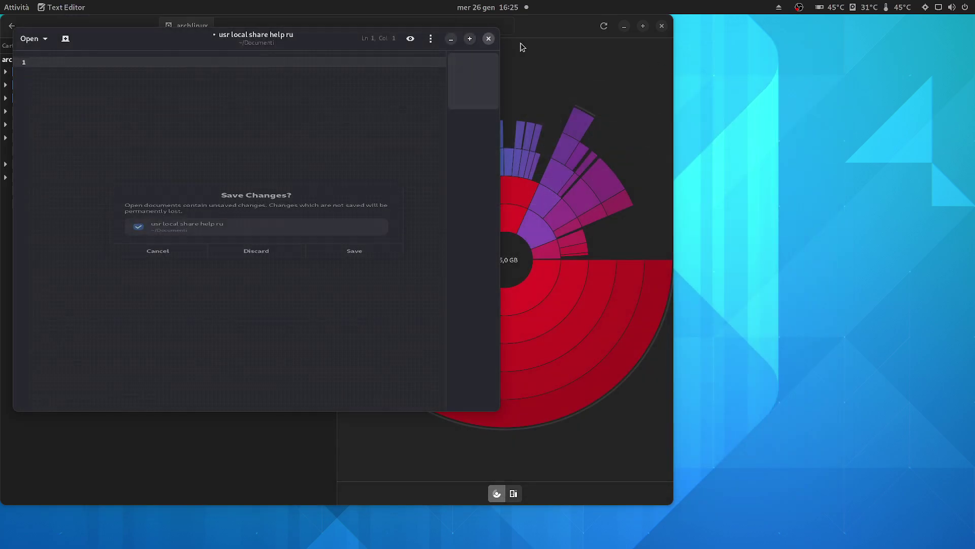
pyautogui.click(258, 264)
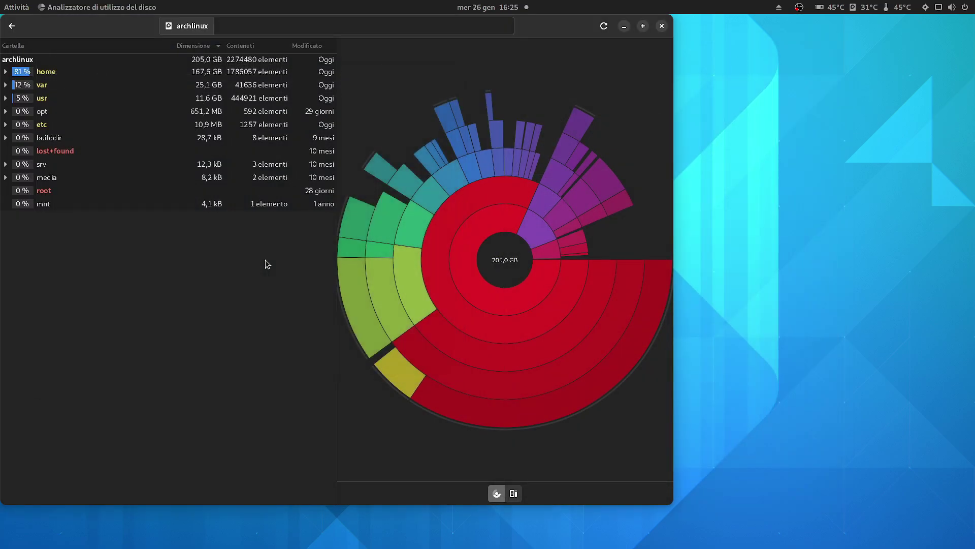
pyautogui.click(662, 26)
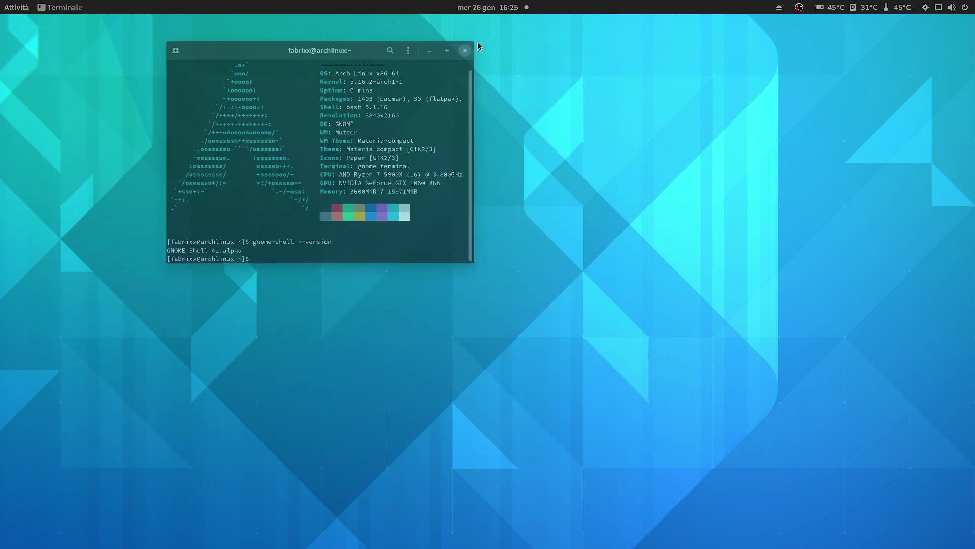
pyautogui.click(479, 42)
# - Show the third workspace in the overview and close its Firefox Nightly information and Usage windows
pyautogui.moveTo(0, 1)
pyautogui.click(85, 337)
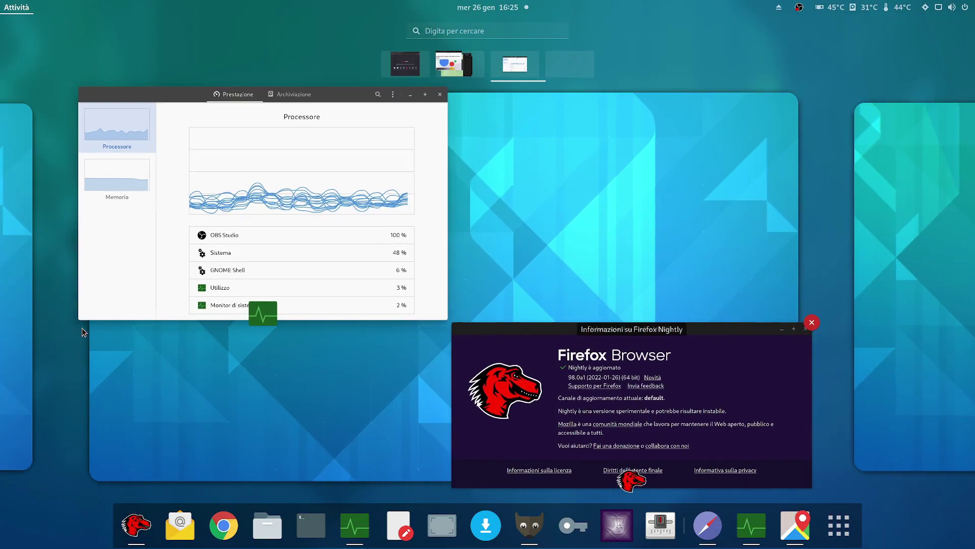
pyautogui.click(857, 323)
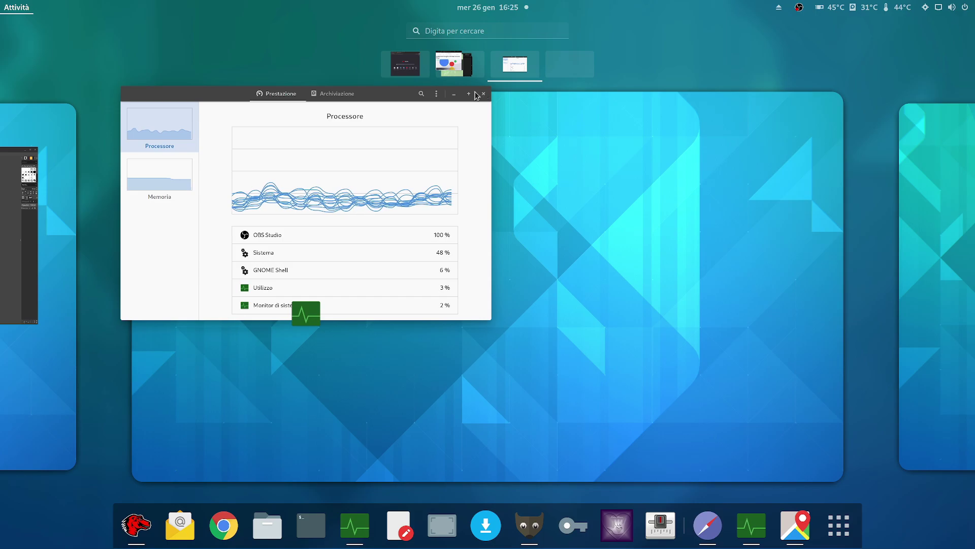
pyautogui.click(491, 84)
# - Show the second workspace in the overview and close its GIMP and Web browser windows
pyautogui.click(35, 153)
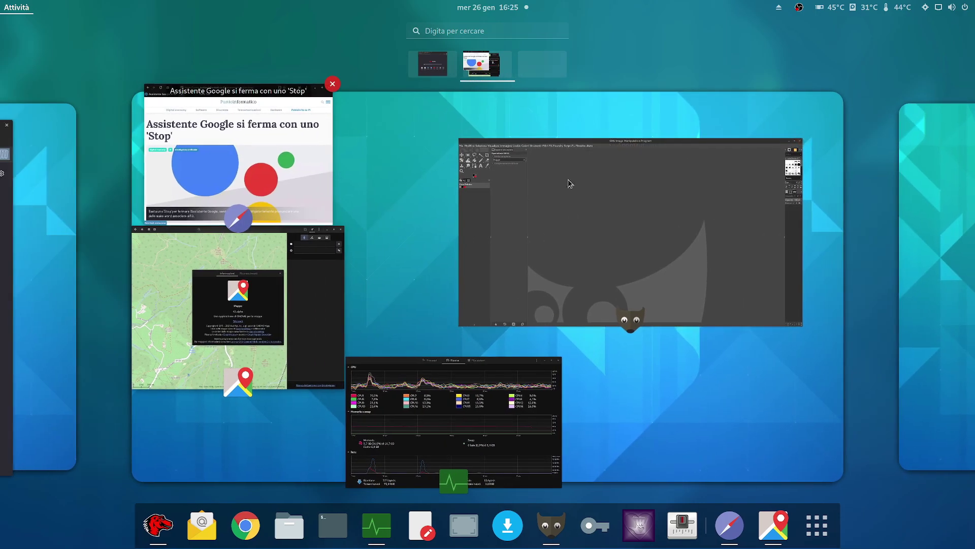
pyautogui.click(805, 138)
pyautogui.click(333, 84)
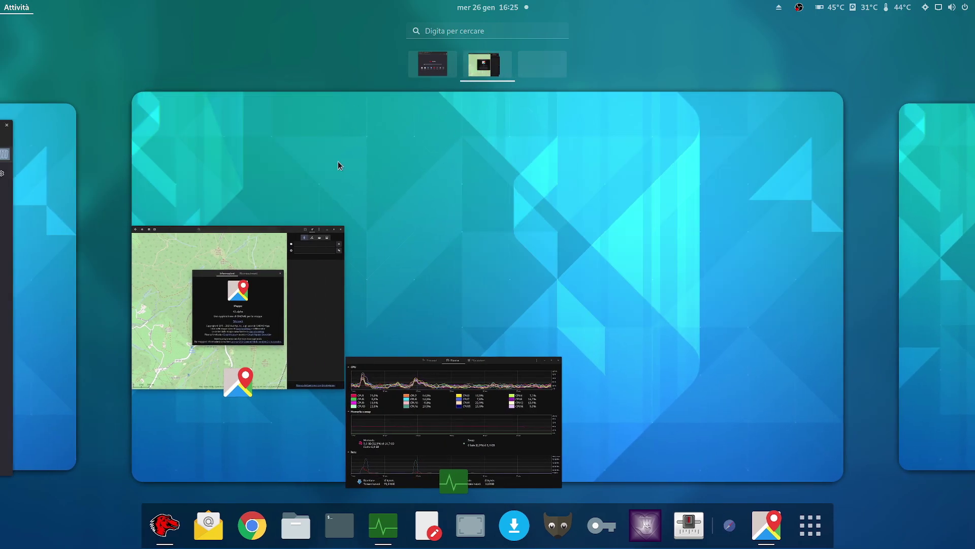
# - Bring up the Maps window and close it with its information dialog, and close System Monitor
pyautogui.click(241, 239)
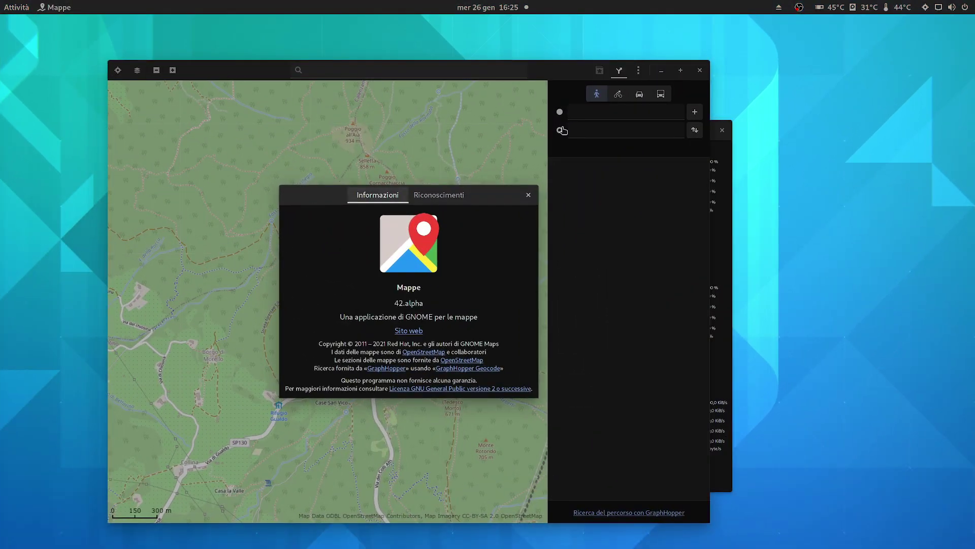
pyautogui.click(528, 194)
pyautogui.click(700, 70)
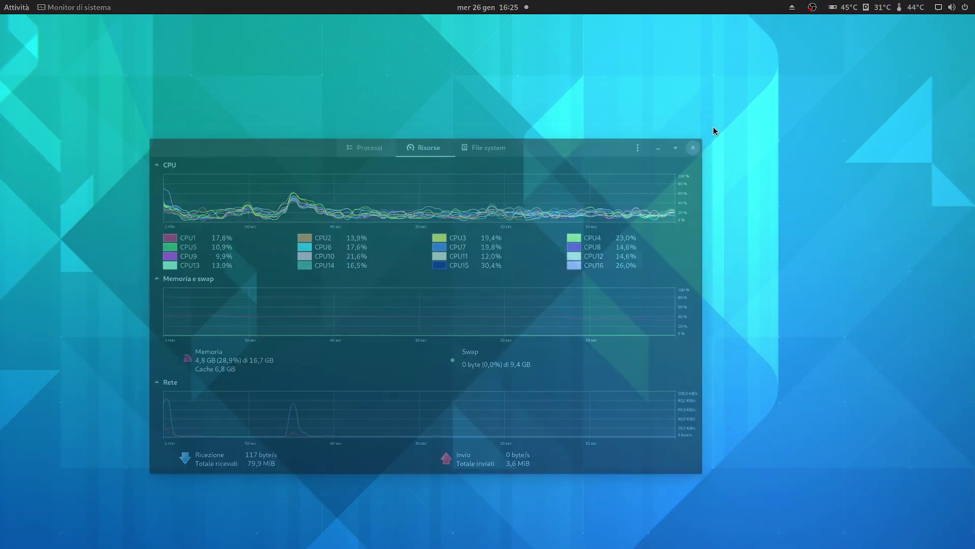
pyautogui.click(703, 142)
# - Visit the Firefox Nightly window on the first workspace and switch to the empty second workspace
pyautogui.press('super')
pyautogui.click(18, 228)
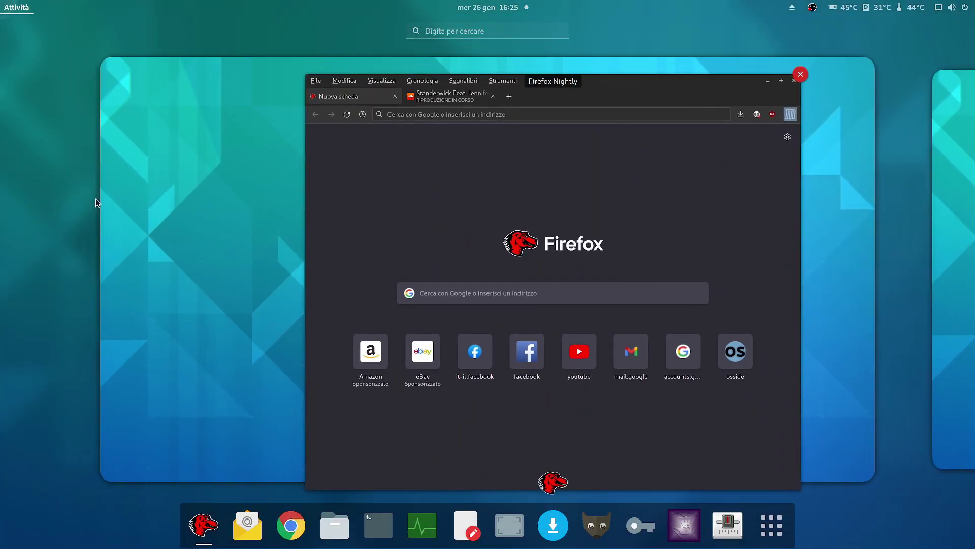
pyautogui.click(762, 111)
pyautogui.moveTo(1, 3)
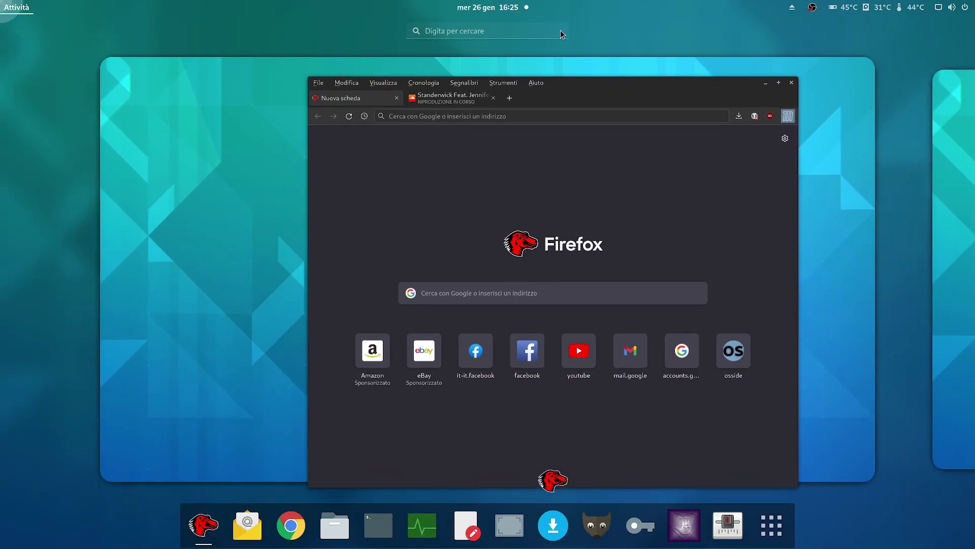
pyautogui.scroll(-1, 486, 305)
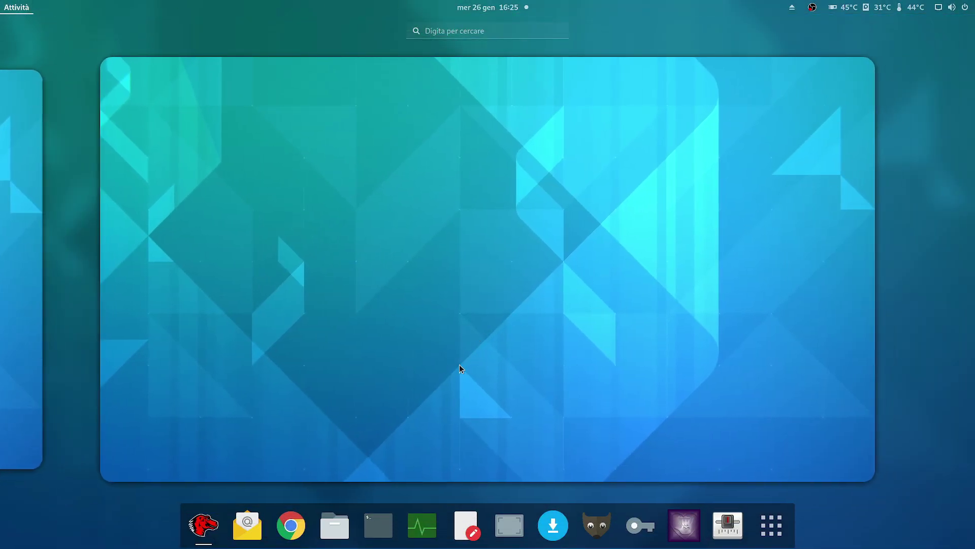
pyautogui.click(459, 365)
# - Open the Files home folder, check the window's main menu, and close the window
pyautogui.press('super')
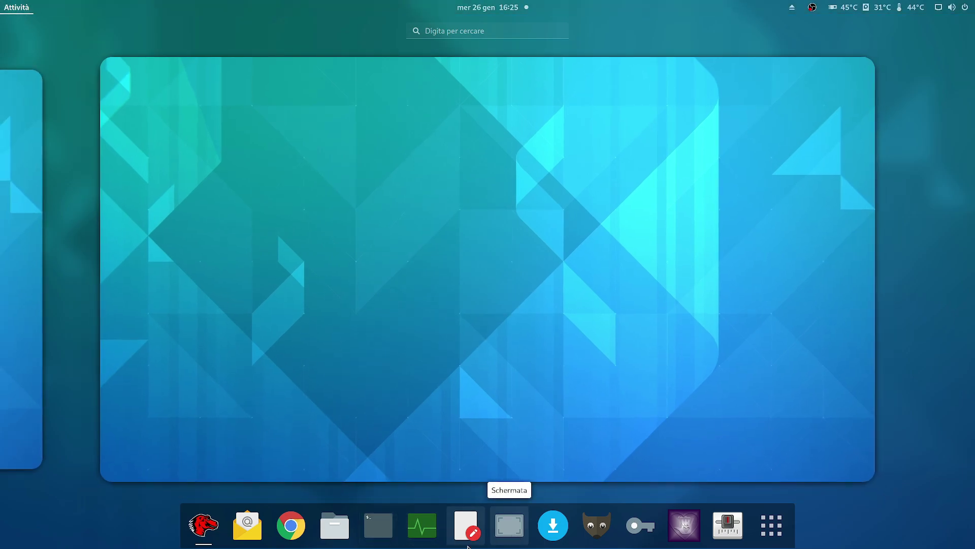
pyautogui.click(334, 528)
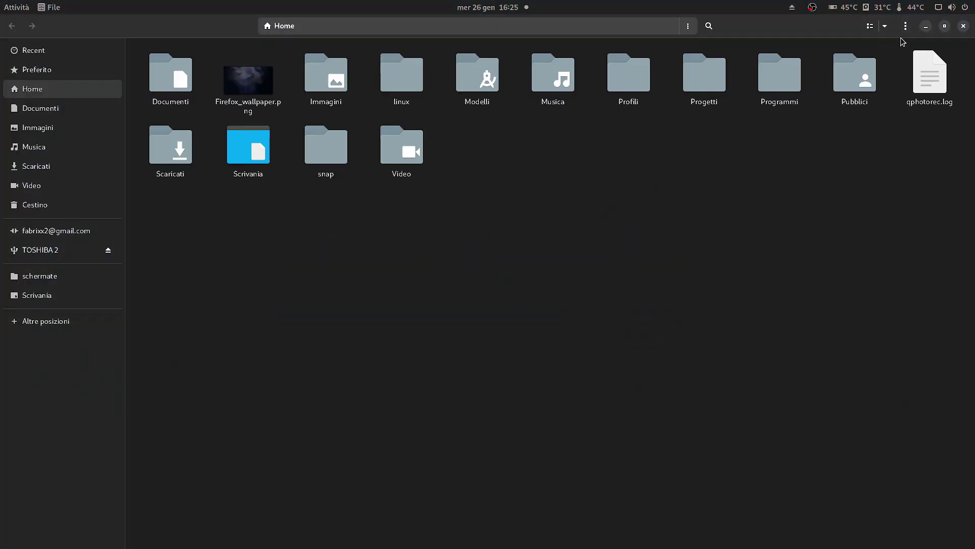
pyautogui.click(905, 25)
pyautogui.click(865, 28)
pyautogui.click(878, 7)
pyautogui.click(745, 224)
pyautogui.click(899, 7)
pyautogui.click(375, 344)
pyautogui.click(963, 26)
# - Search the overview for "tweak", open GNOME Tweaks, and view its startup applications, general and appearance pages
pyautogui.press('super')
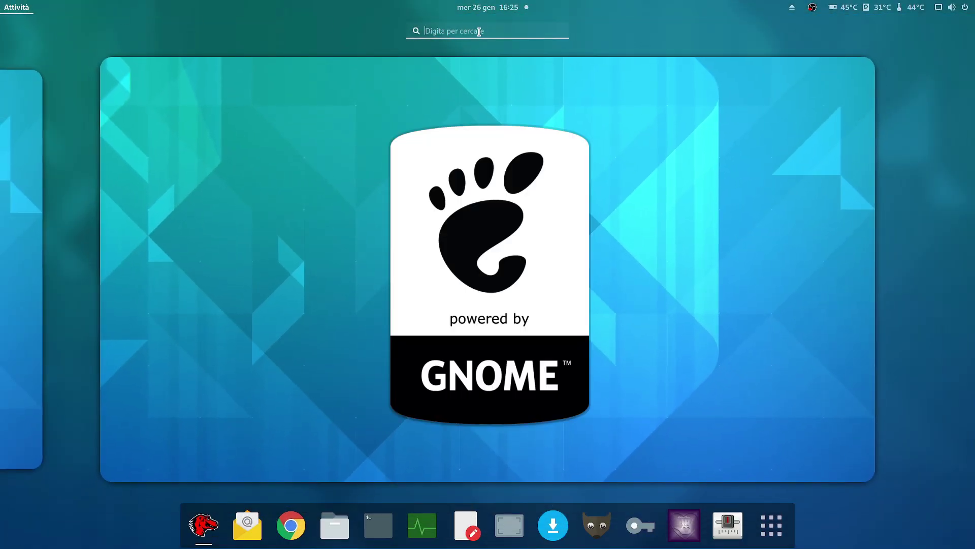
pyautogui.write('tweak')
pyautogui.click(507, 106)
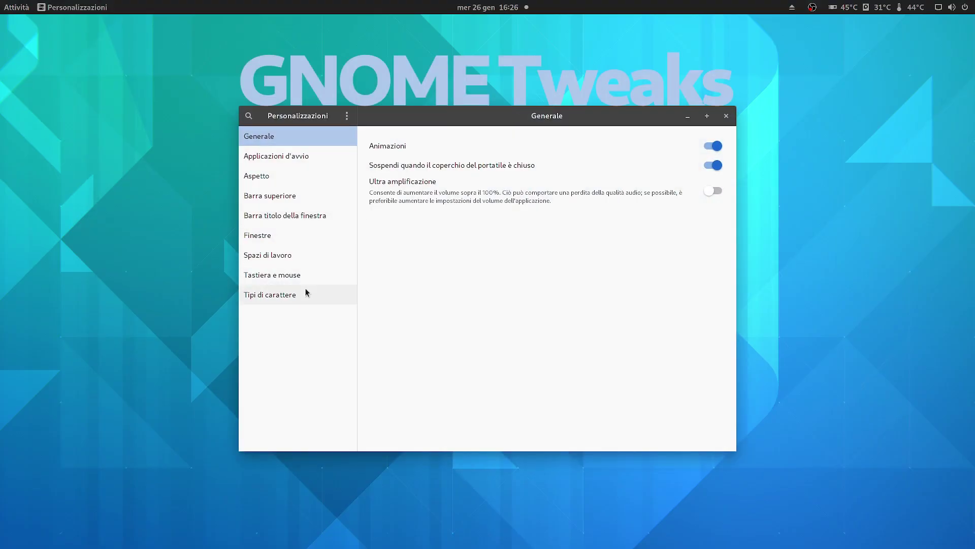
pyautogui.click(285, 158)
pyautogui.click(282, 137)
pyautogui.click(276, 176)
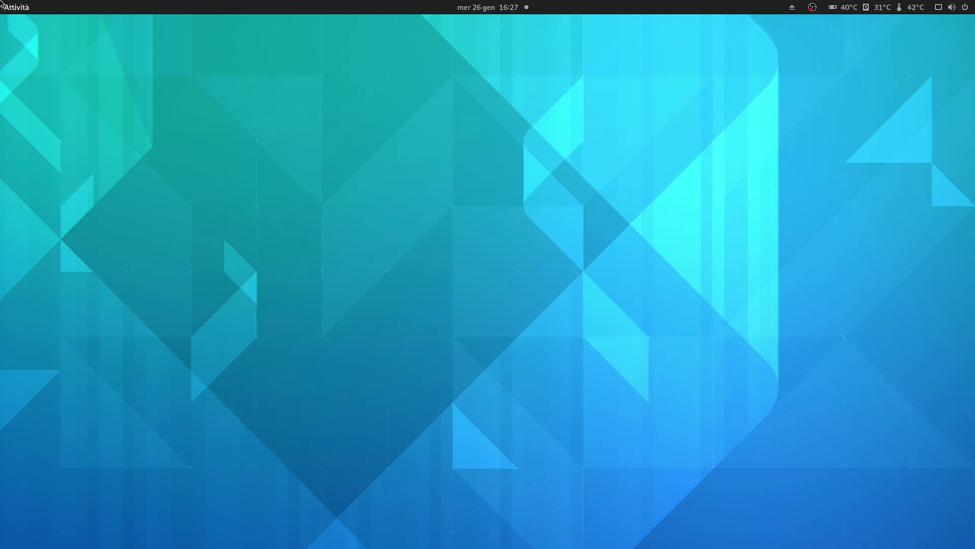
# - Search the overview for "este", open Extensions, enlarge its window, and look through the manually installed and built-in extensions
pyautogui.press('super')
pyautogui.write('este')
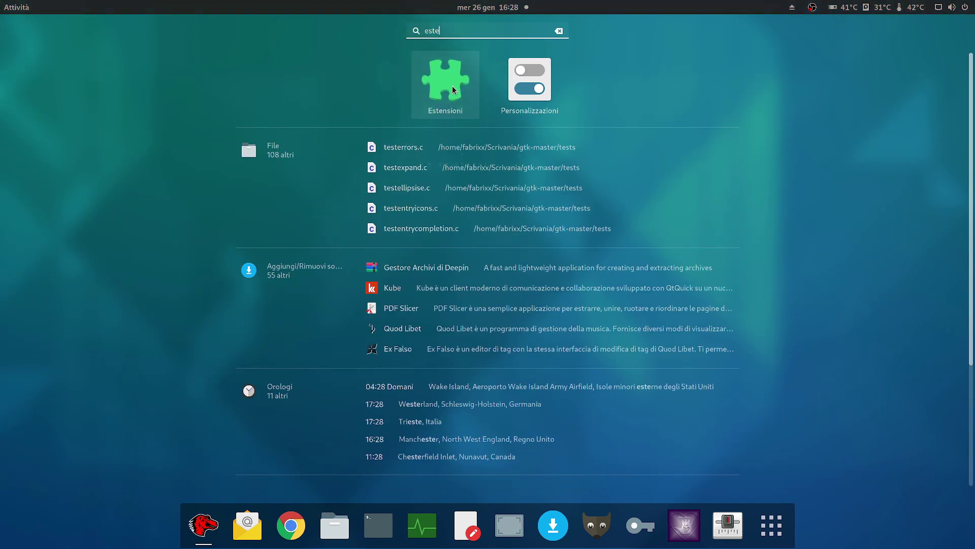
pyautogui.click(446, 84)
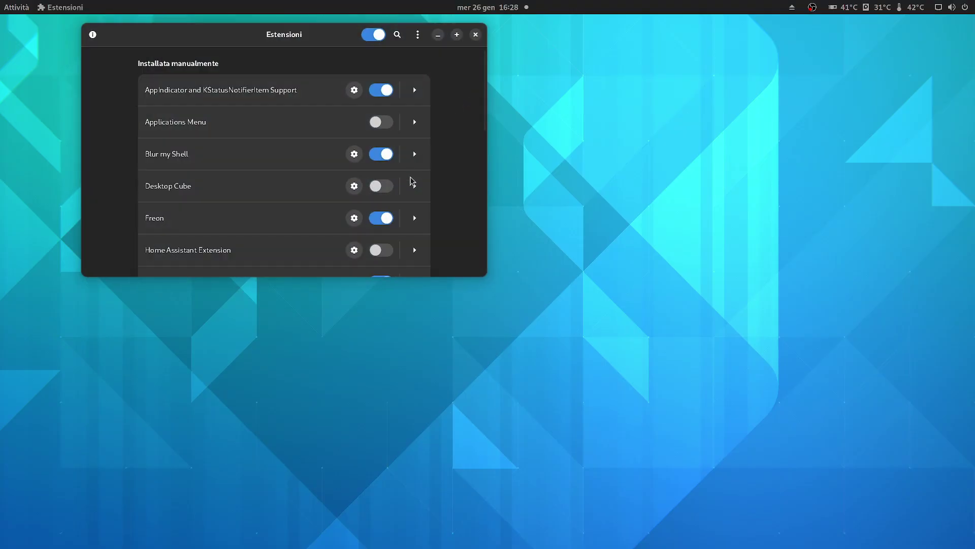
pyautogui.moveTo(483, 282); pyautogui.dragTo(557, 405)
pyautogui.scroll(-5, 391, 312)
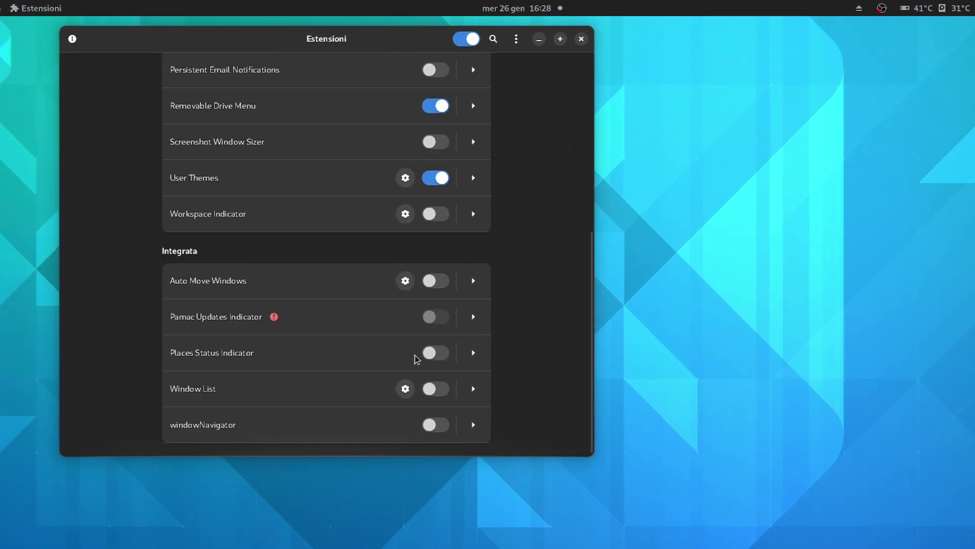
pyautogui.moveTo(590, 244); pyautogui.dragTo(579, 37)
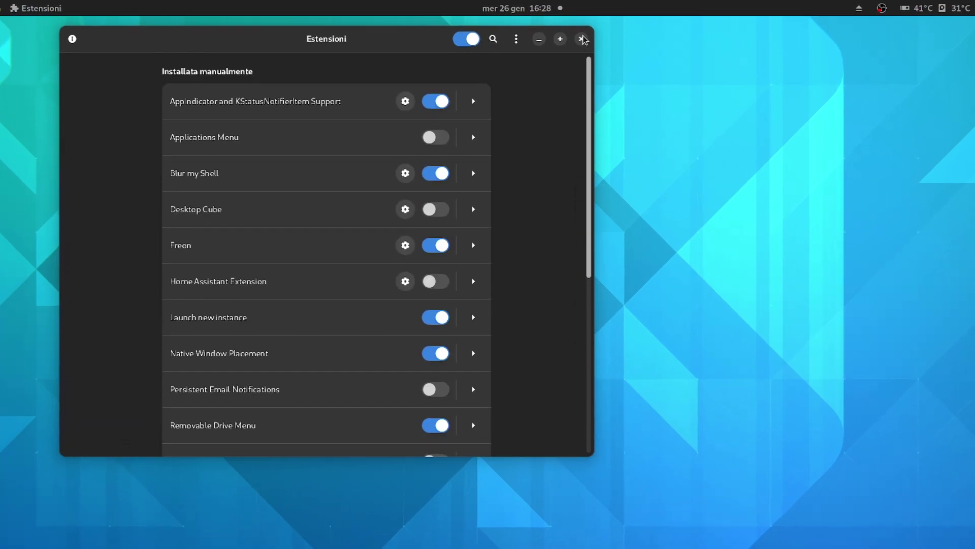
# - Show the Extensions version information and close the dialog and the Extensions window
pyautogui.click(519, 44)
pyautogui.click(522, 92)
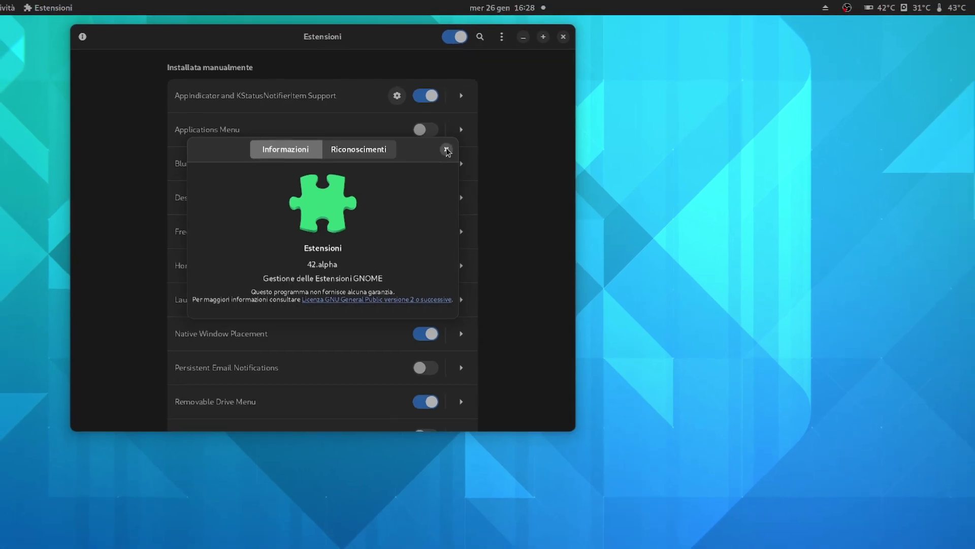
pyautogui.click(458, 158)
pyautogui.click(581, 38)
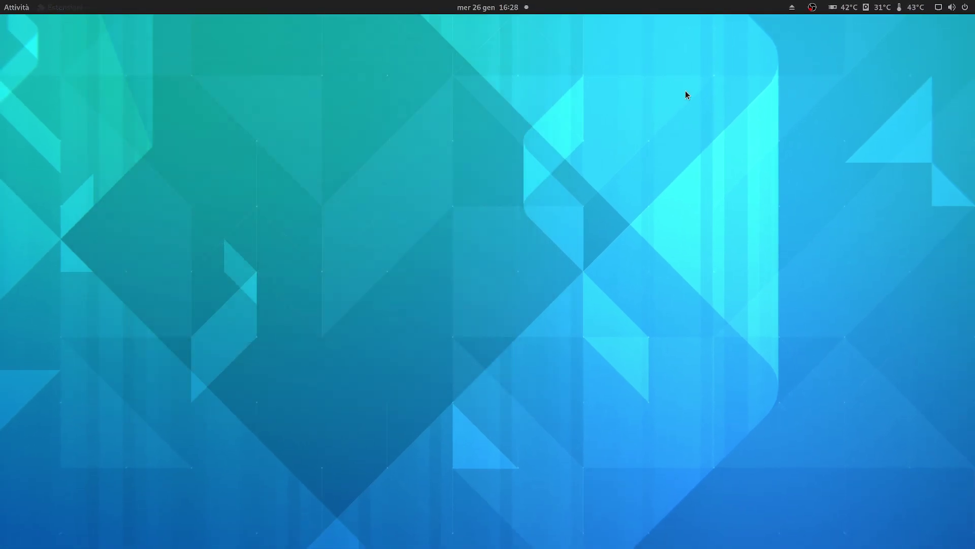
# - Switch to the first workspace through the overview and bring up its Files window
pyautogui.moveTo(0, 0)
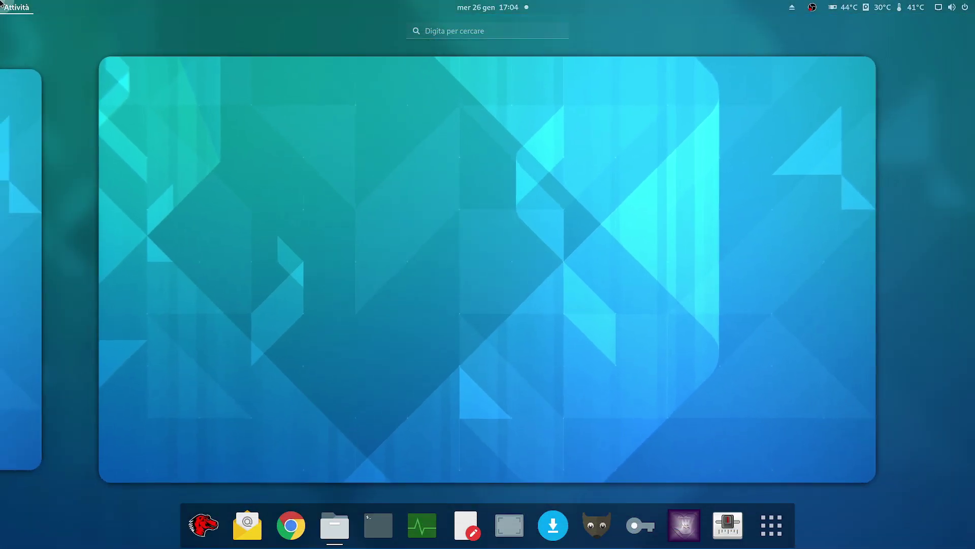
pyautogui.click(3, 120)
pyautogui.click(236, 195)
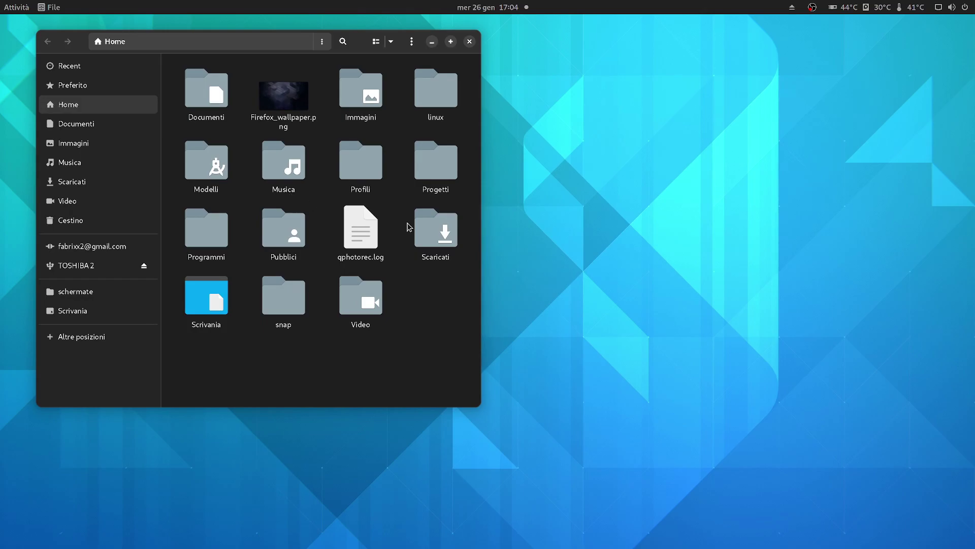
# - Set Firefox_wallpaper.png from the Home folder as the desktop background and show the activities overview
pyautogui.rightClick(273, 109)
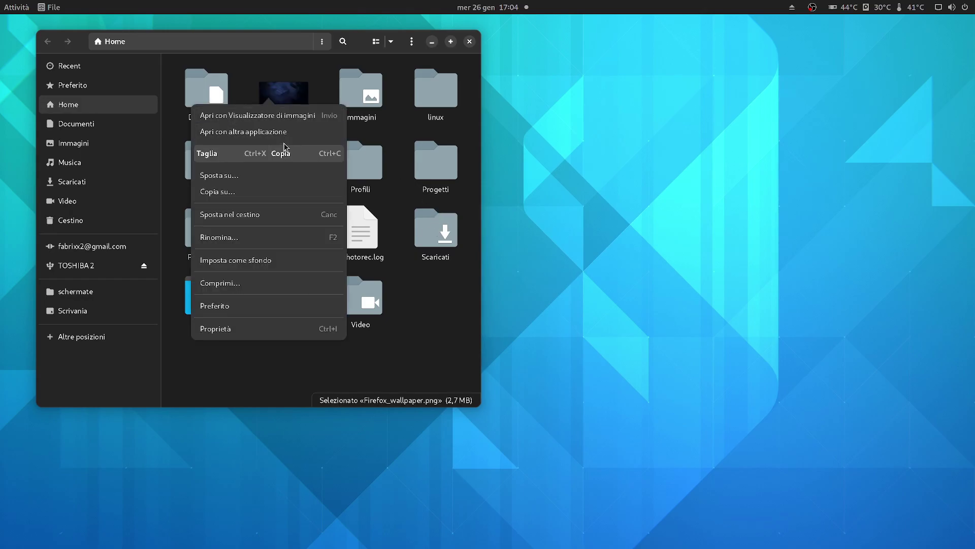
pyautogui.click(283, 258)
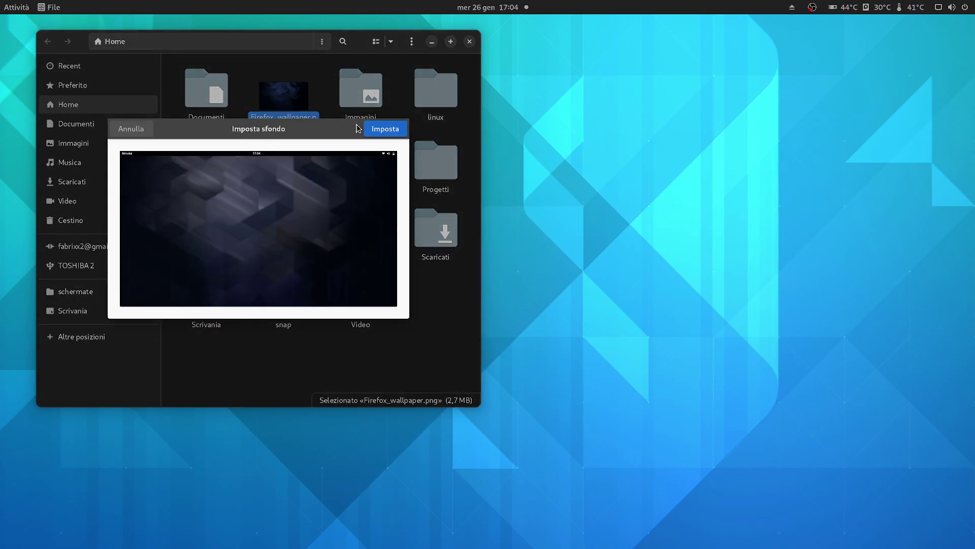
pyautogui.click(379, 127)
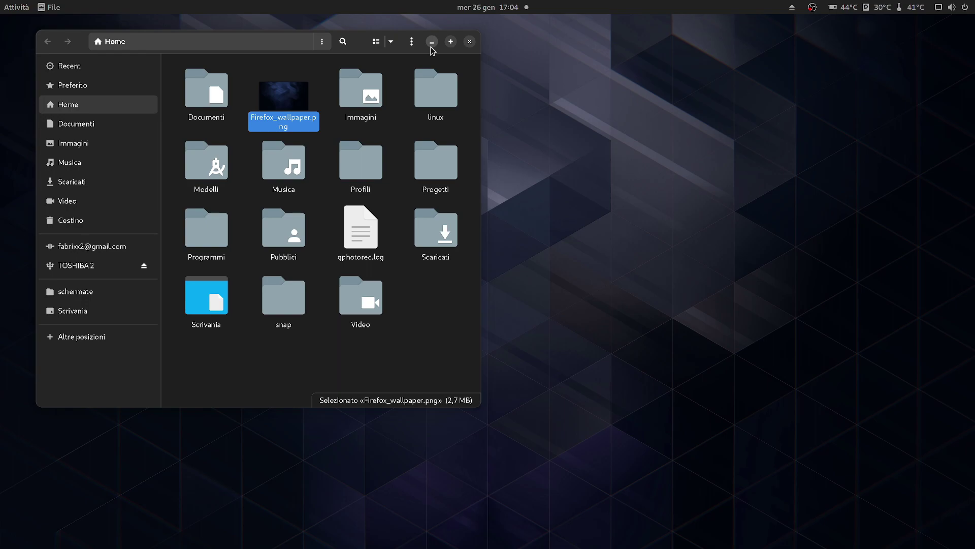
pyautogui.moveTo(1, 2)
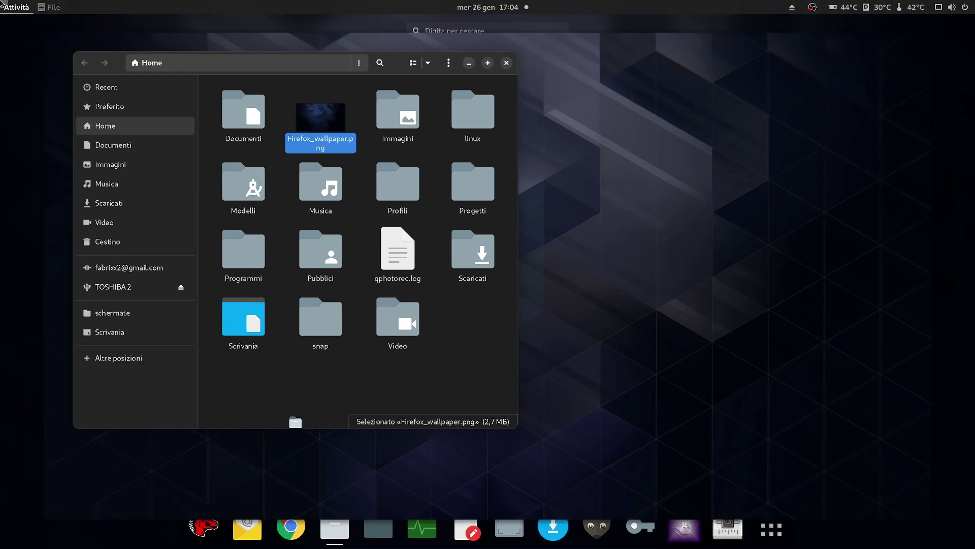